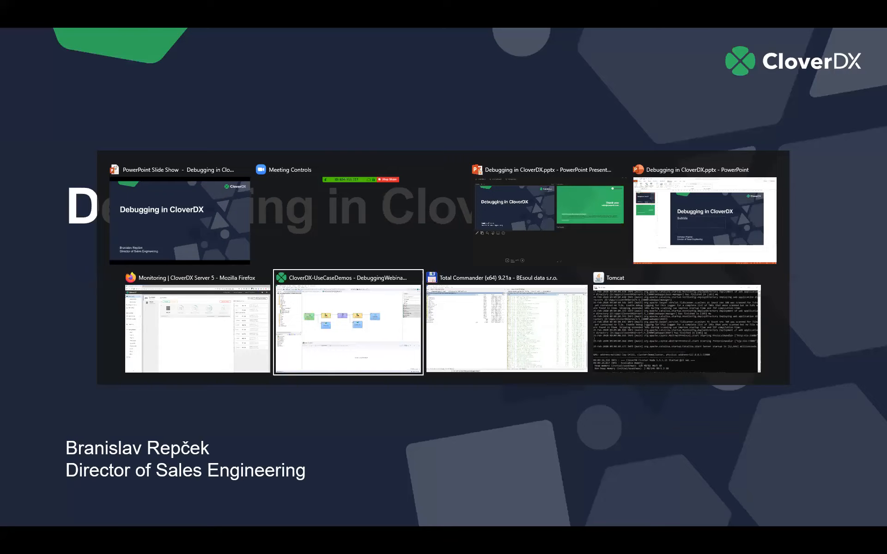
- Switch to CloverDX Designer and run the RecreateDBTable.grf graph
mouse_move(541, 188)
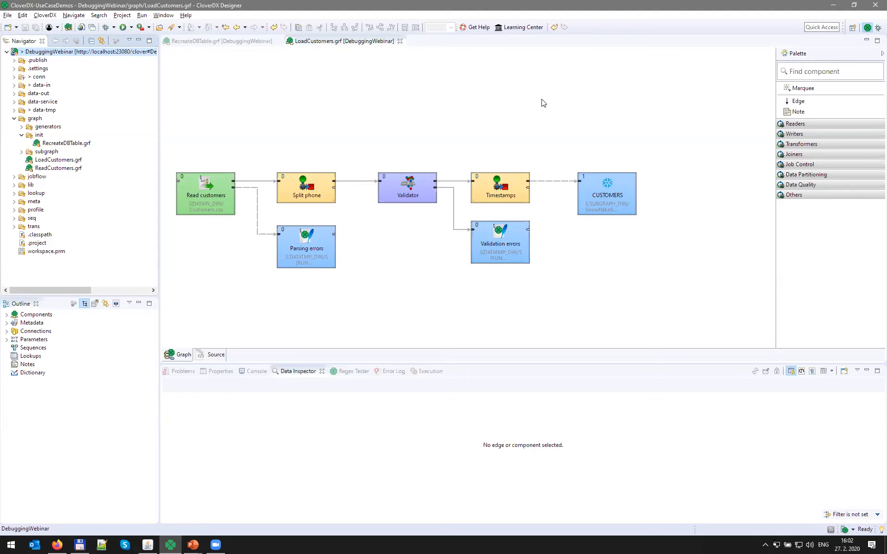
left_click(534, 95)
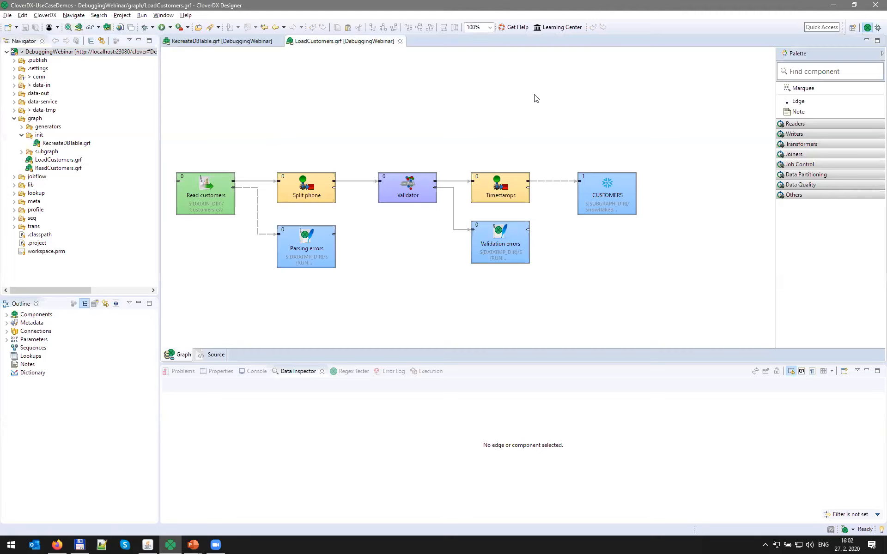
left_click(217, 41)
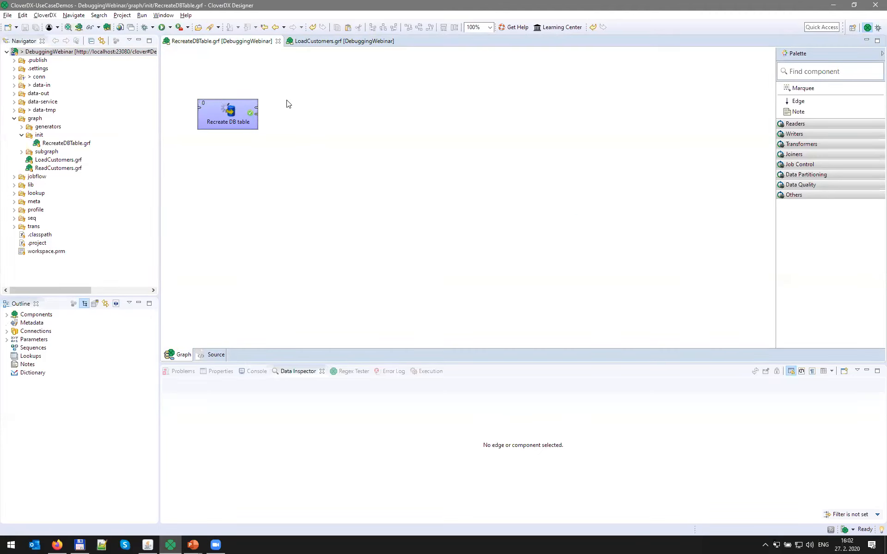
right_click(286, 101)
left_click(301, 107)
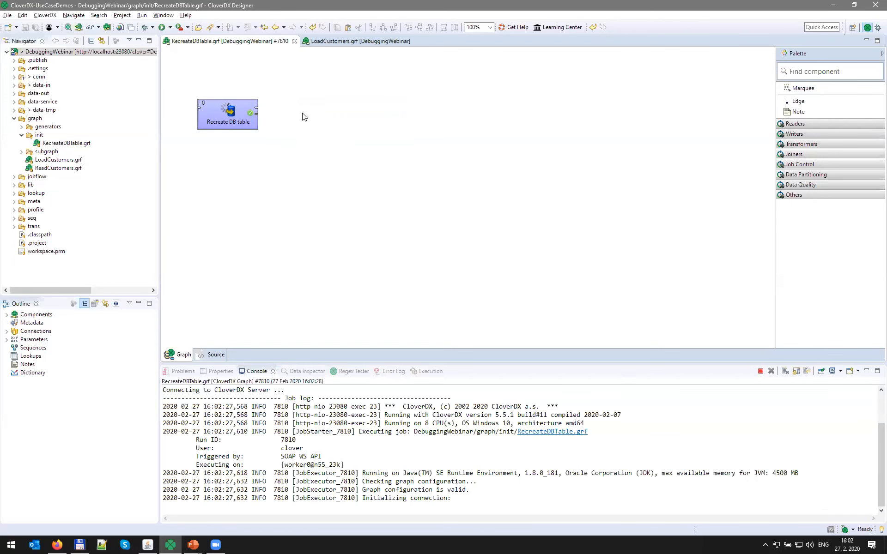
- Run the LoadCustomers.grf graph
left_click(330, 41)
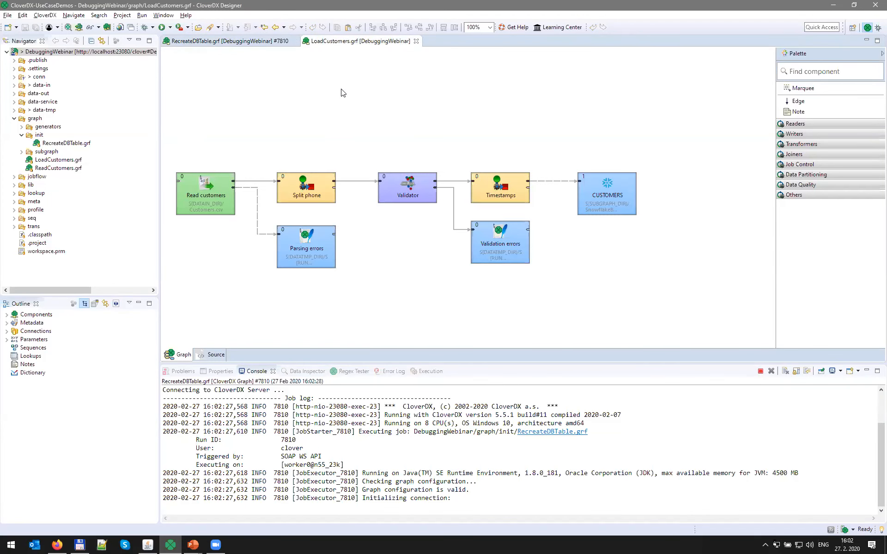
right_click(342, 92)
left_click(349, 94)
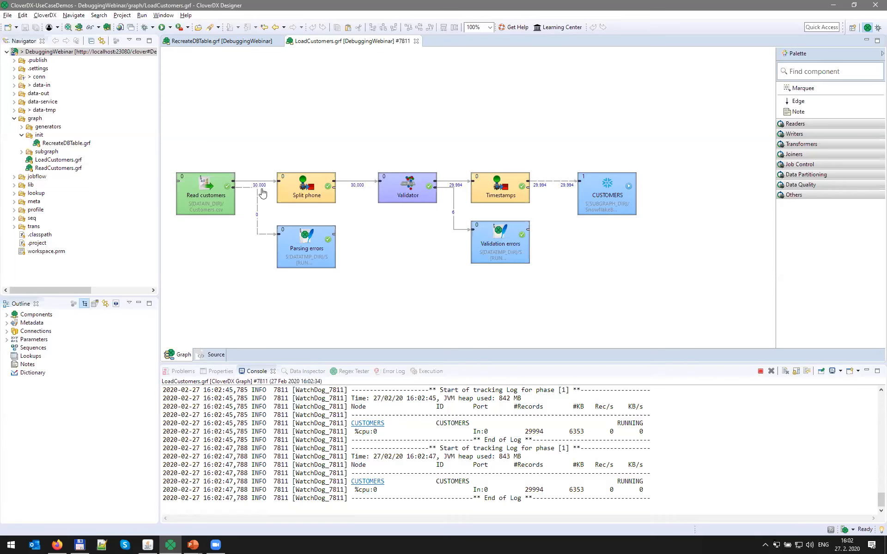
- Inspect the data on the edges into Split phone, Validator and Validation errors, returning to the Split phone–Validator edge in an enlarged data view
mouse_move(262, 192)
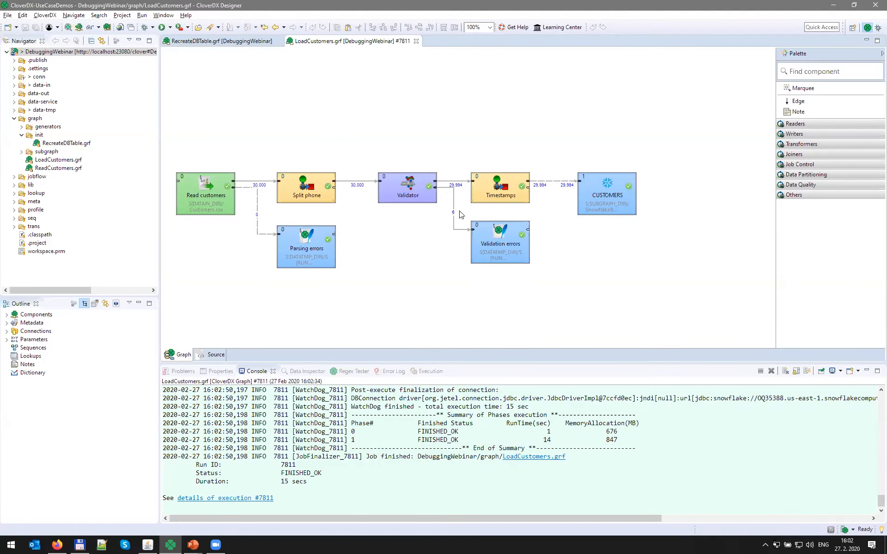
mouse_move(407, 185)
left_click(261, 184)
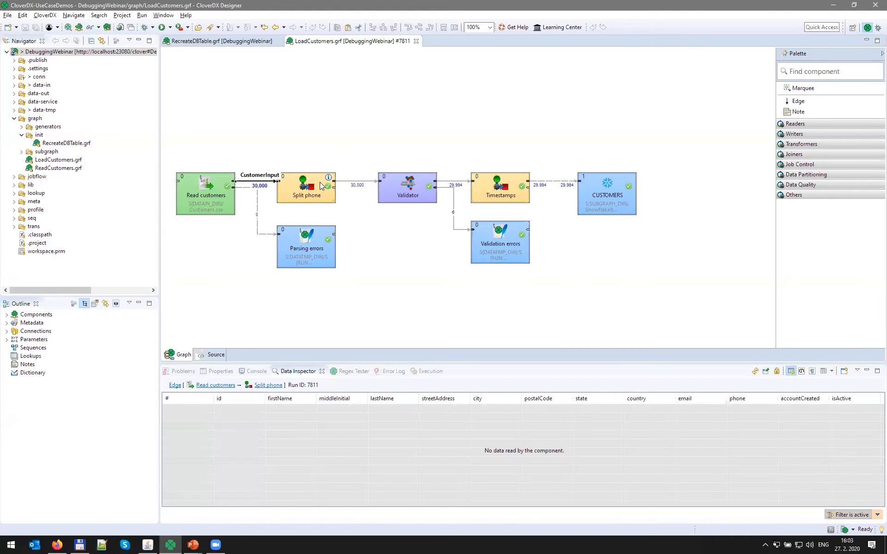
left_click(347, 187)
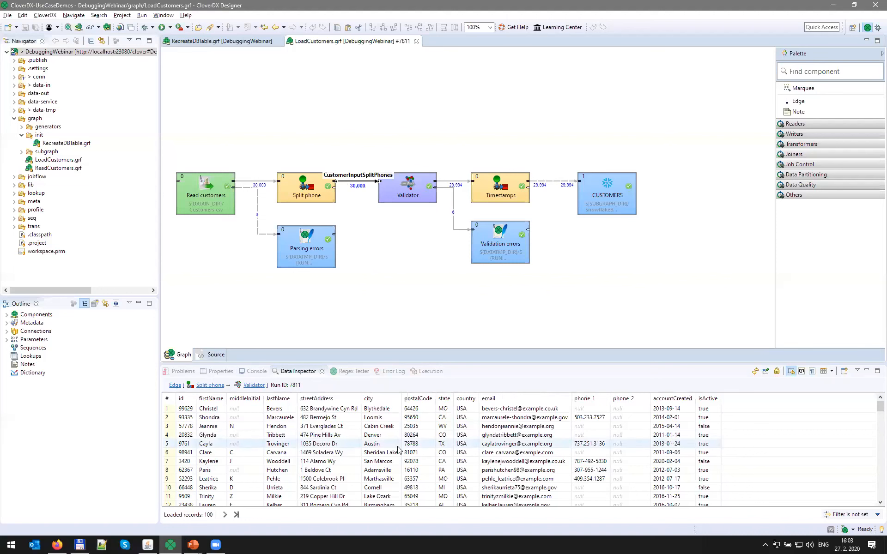
left_click_drag(426, 364, 426, 327)
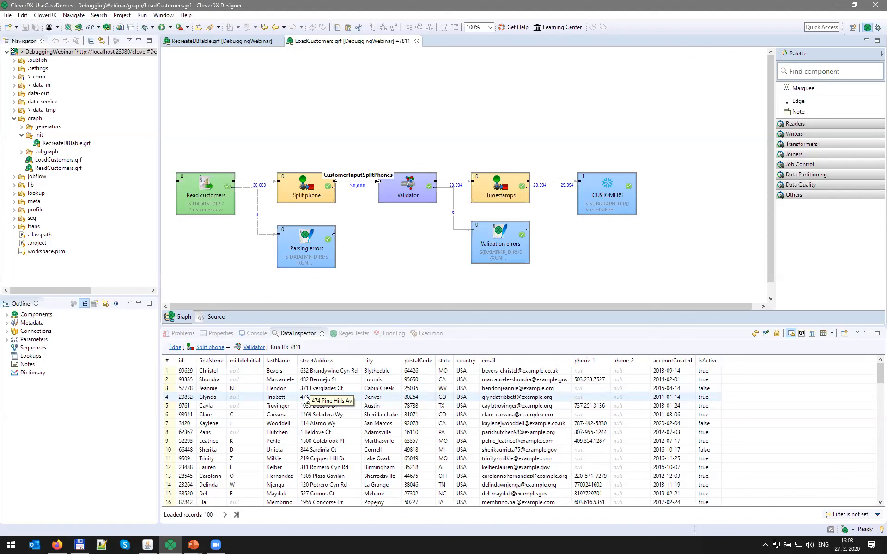
left_click(423, 398)
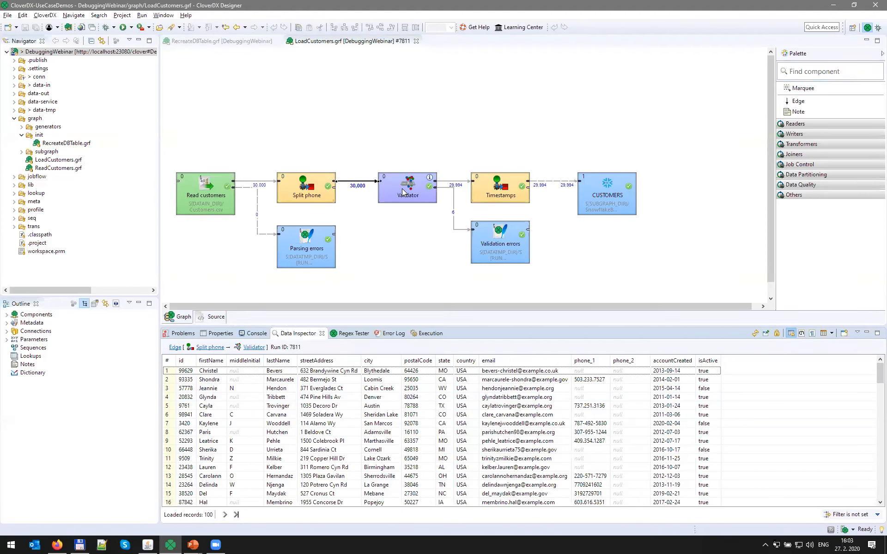
left_click(454, 209)
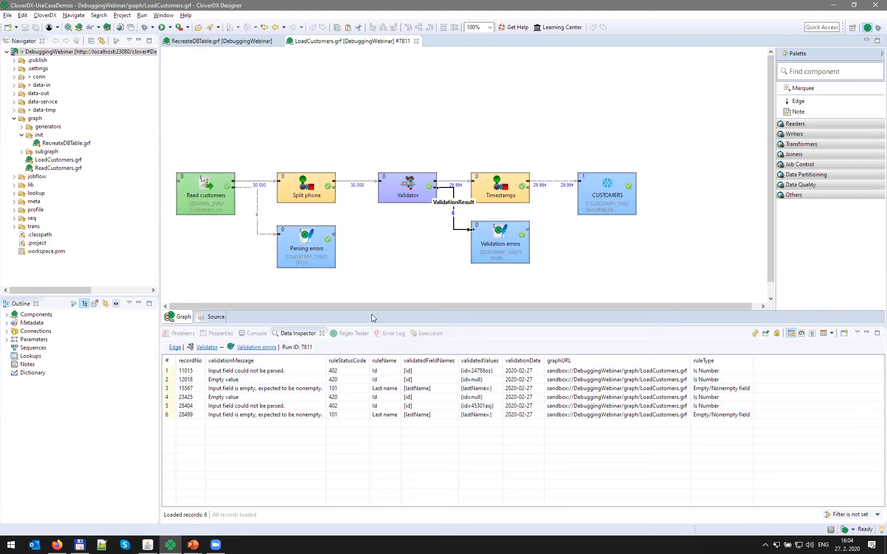
left_click(357, 186)
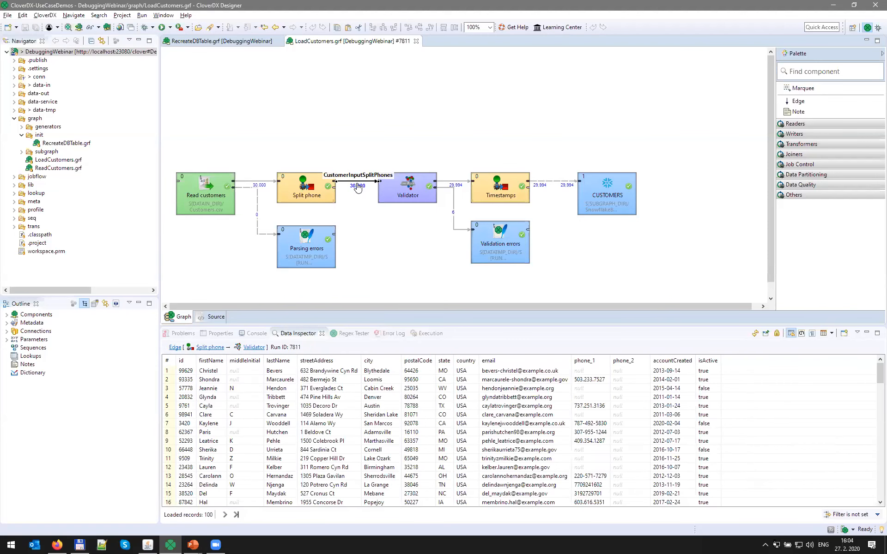
- Try to add state == "CA" to the filter from the second record of the inspected data
left_click(441, 380)
right_click(442, 382)
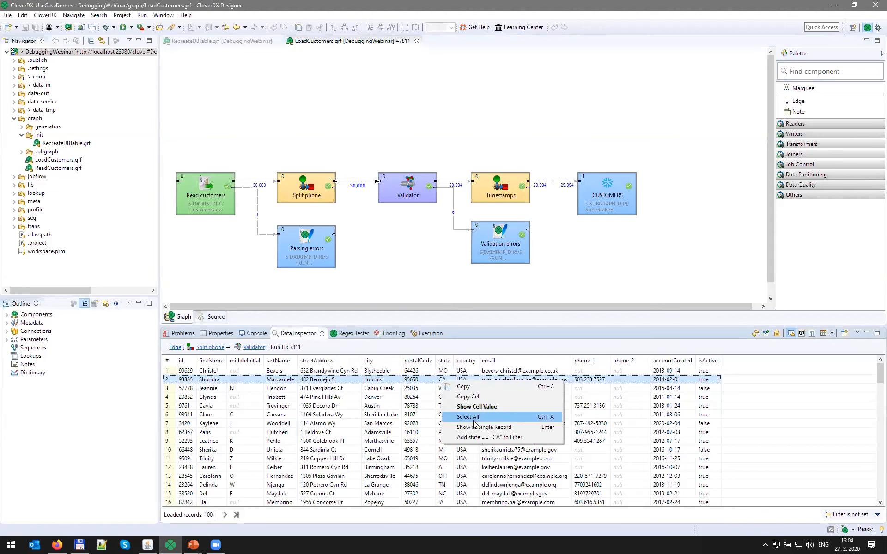
left_click(479, 438)
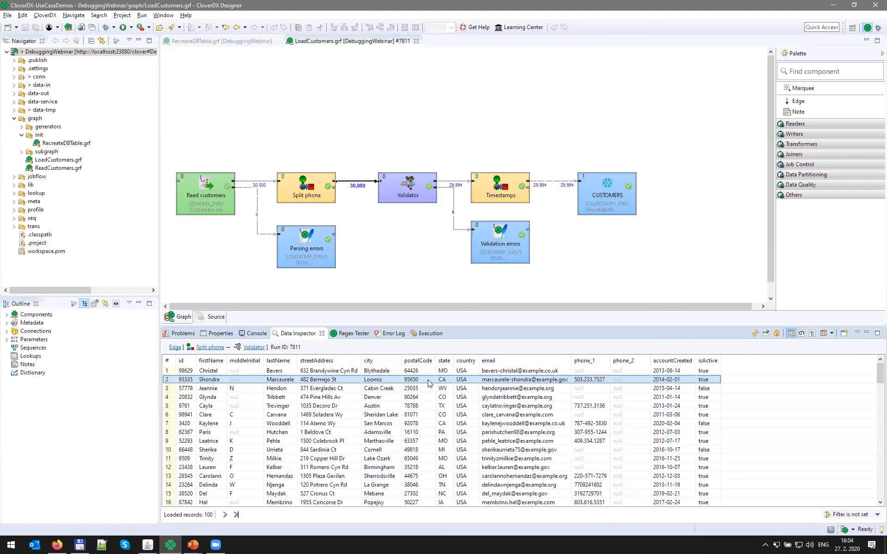
right_click(442, 382)
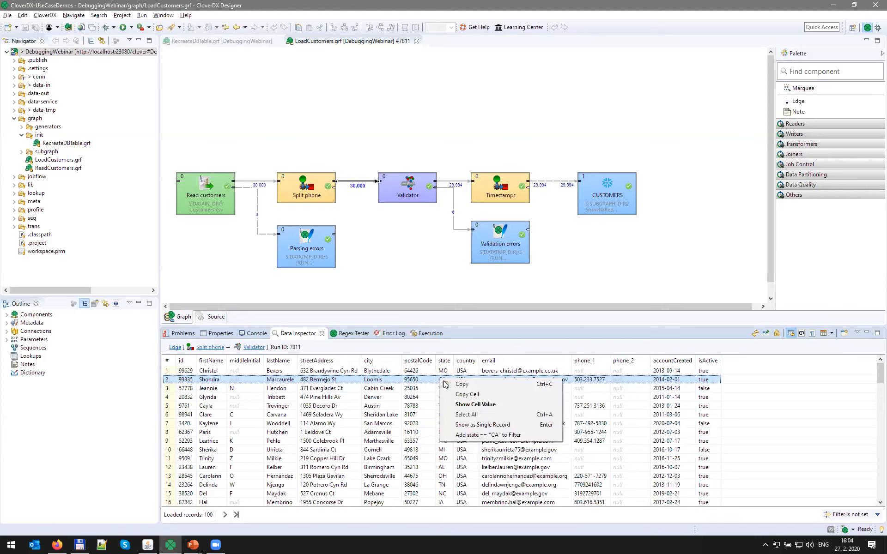
left_click(464, 435)
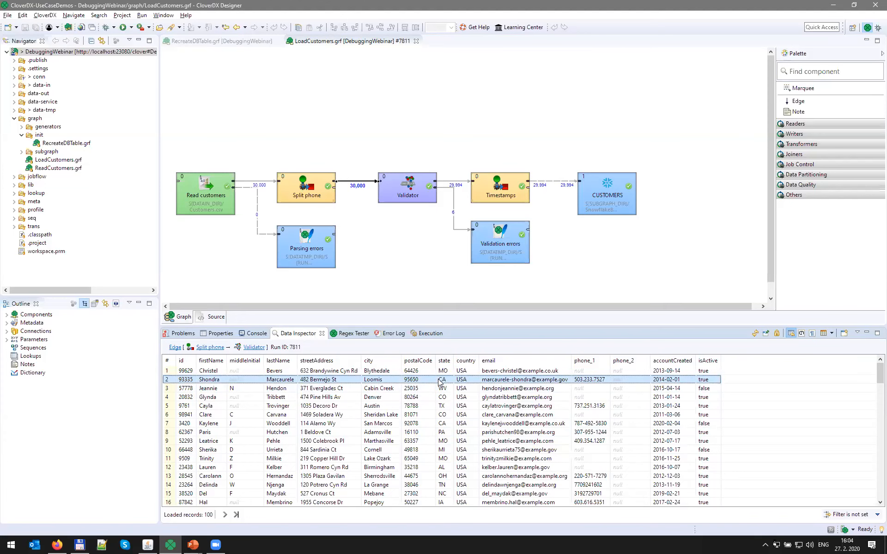
right_click(443, 382)
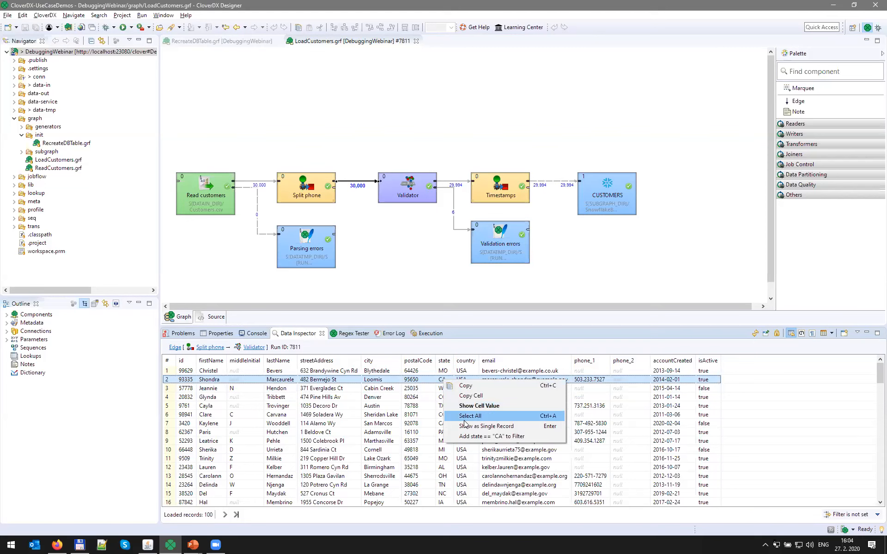
- Filter the Split phone–Validator edge data with the expression $in.0.state == "CA"
left_click(876, 514)
left_click(835, 480)
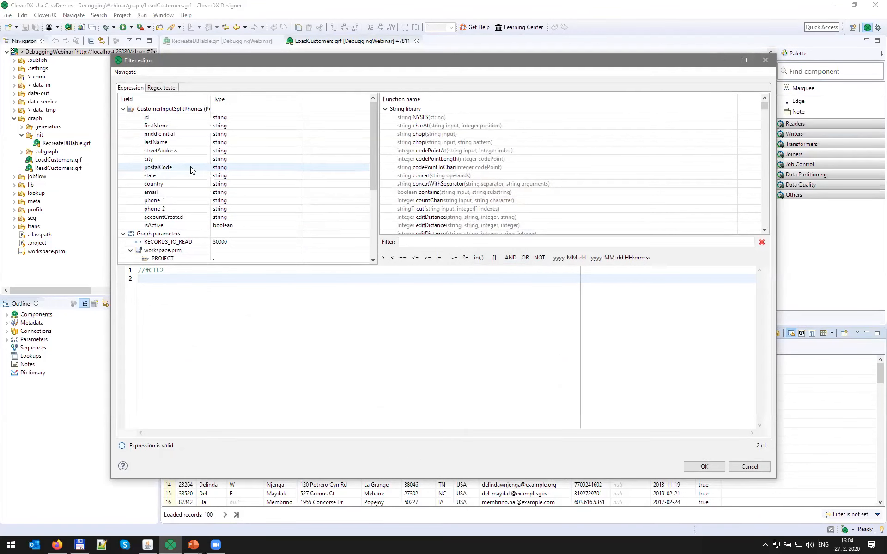
left_click_drag(156, 175, 281, 300)
type("== \"CA\"")
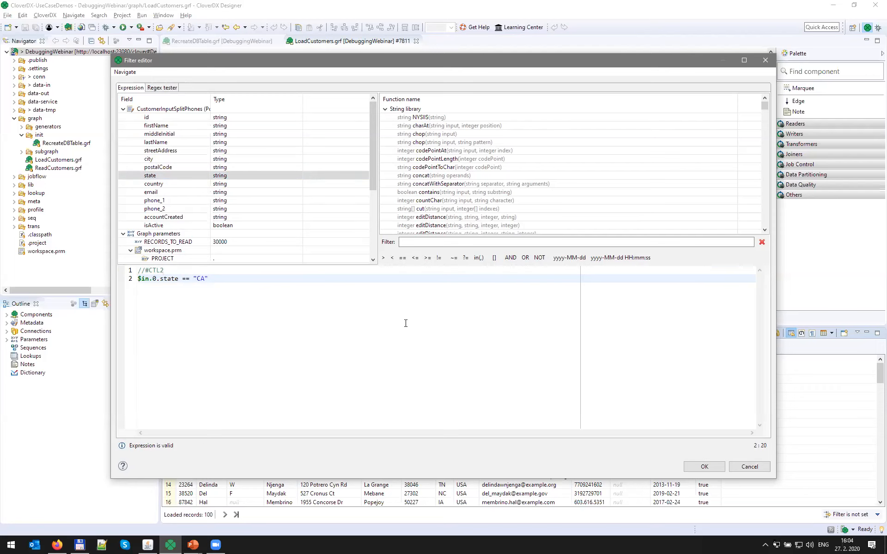
left_click(703, 466)
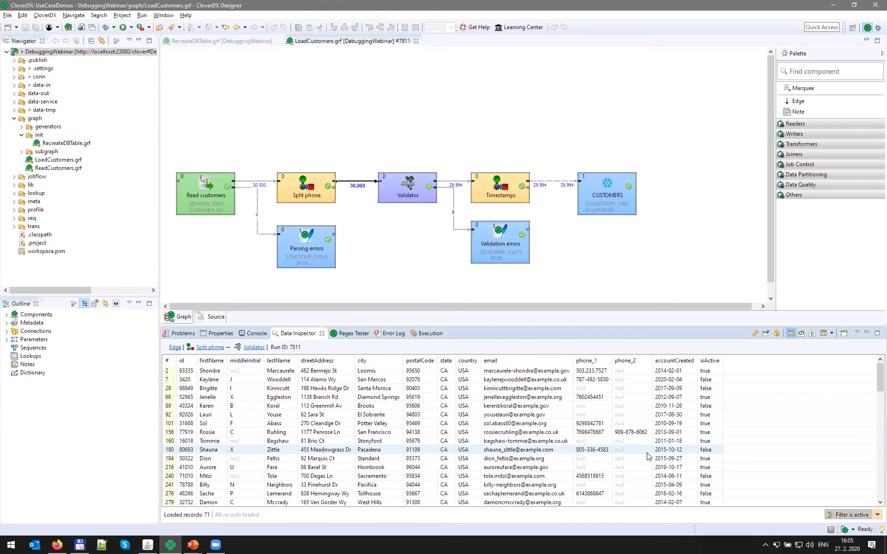
- Clear the data filter and review the debug record options of the Split phone–Validator edge
left_click(876, 515)
left_click(848, 491)
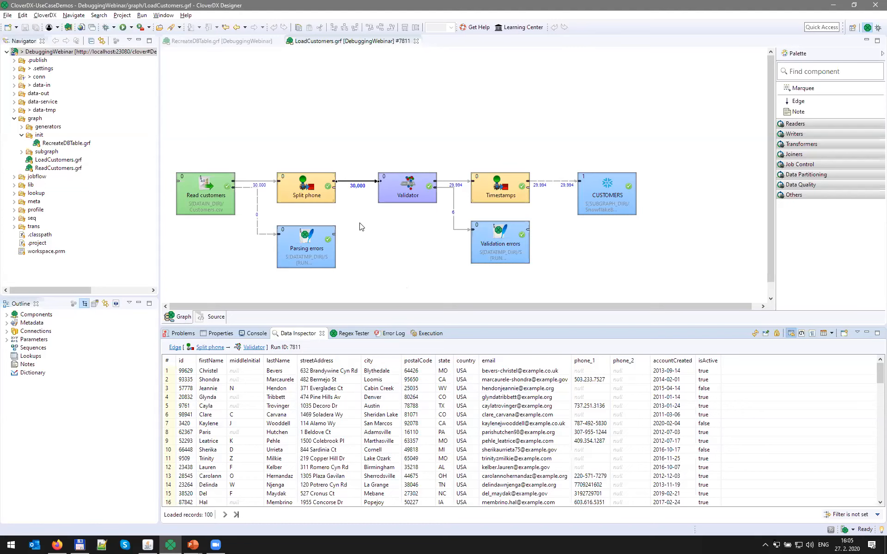
right_click(352, 185)
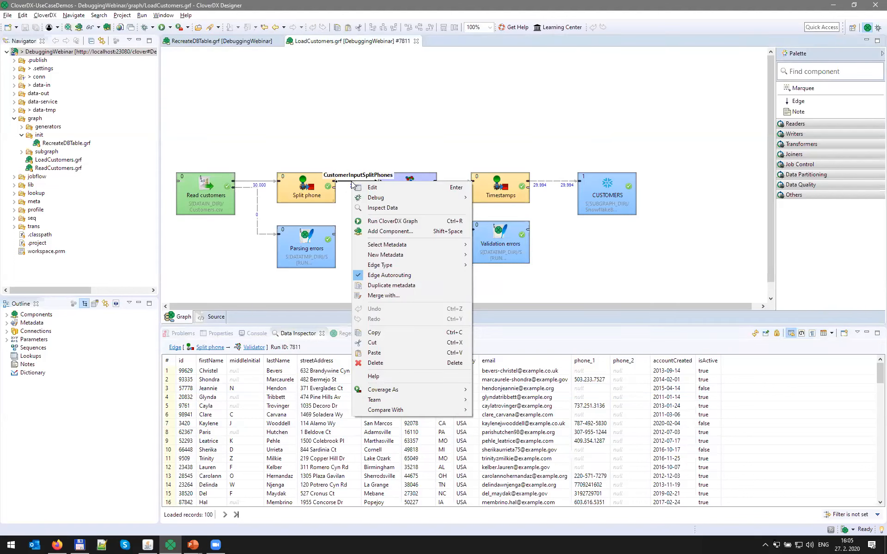
mouse_move(375, 197)
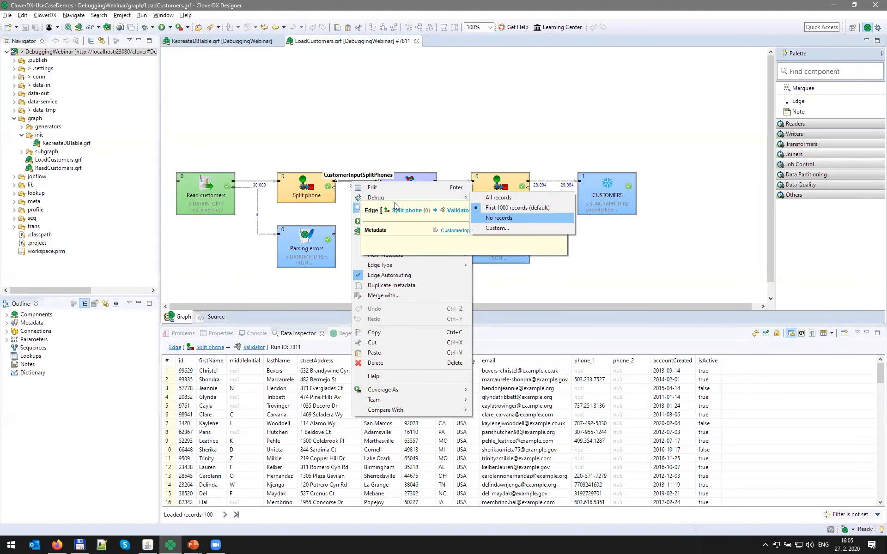
left_click(506, 199)
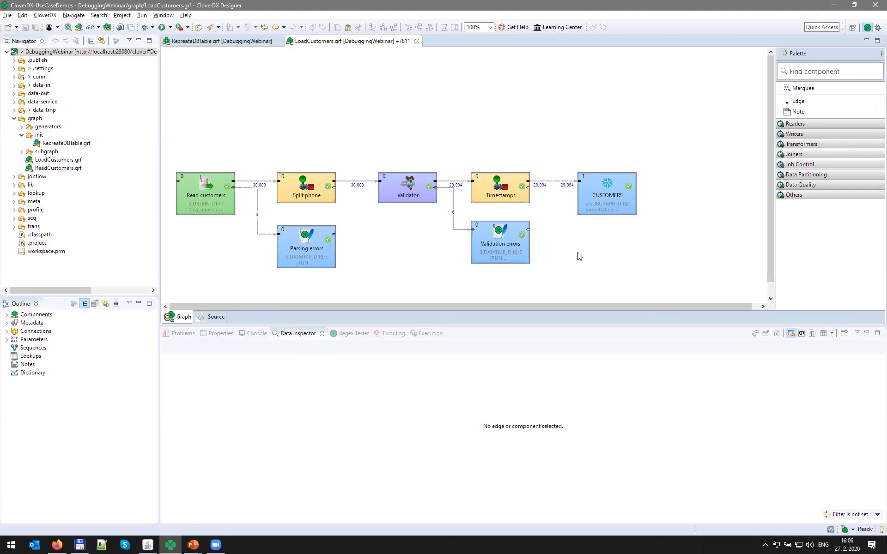
- Disable the CUSTOMERS component as trash and rerun the LoadCustomers graph
right_click(596, 184)
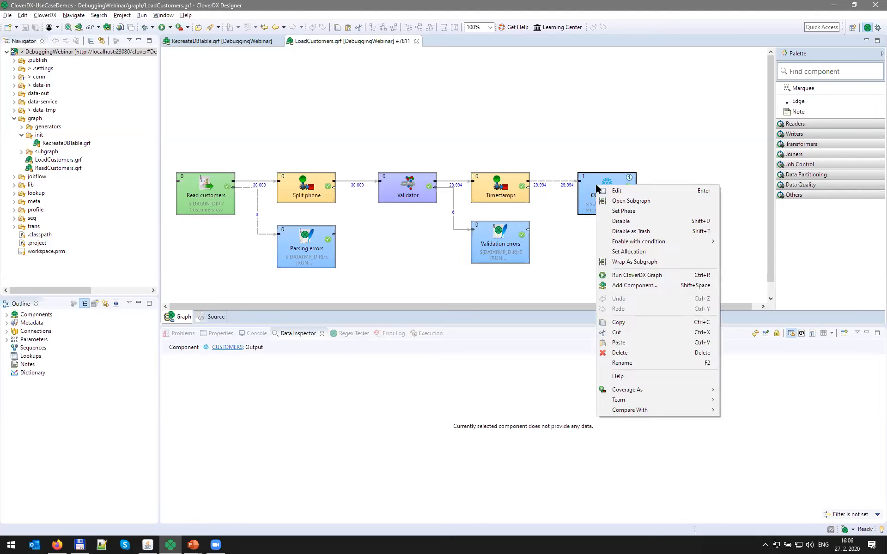
left_click(622, 231)
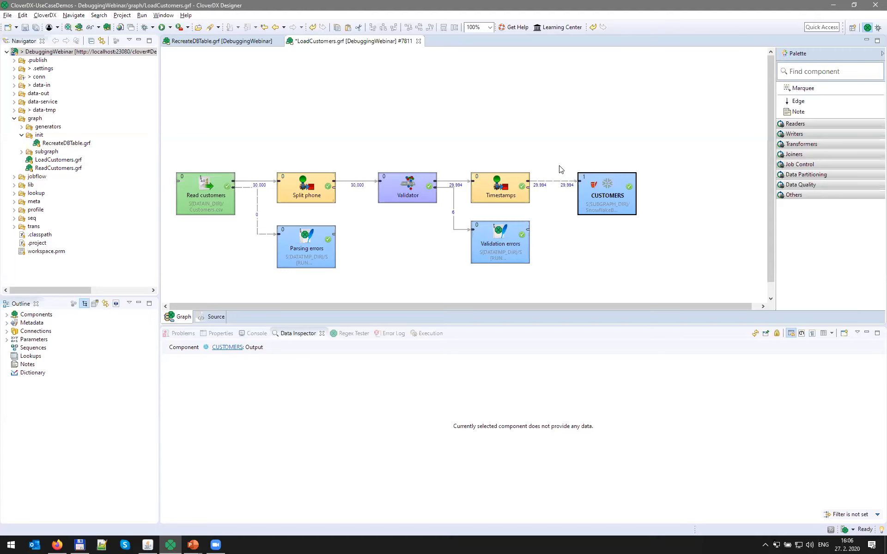
right_click(491, 105)
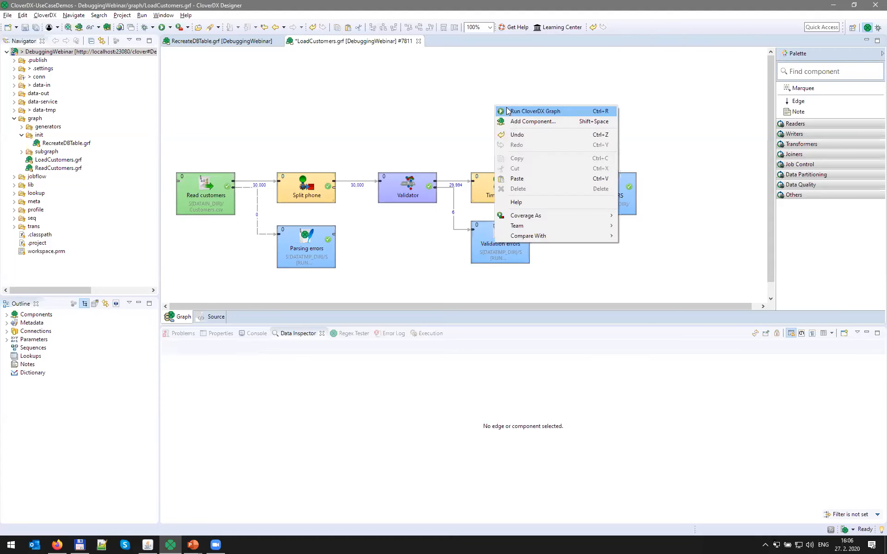
left_click(510, 115)
left_click(439, 310)
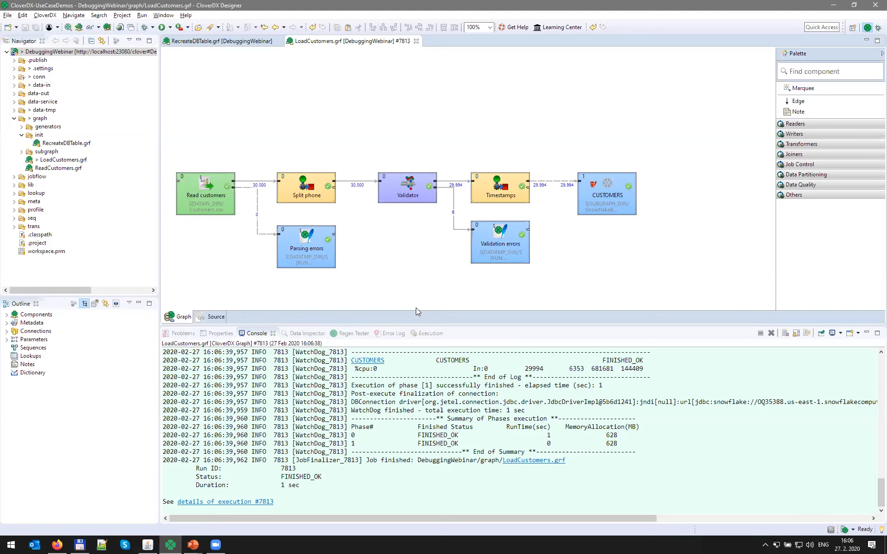
- Show the graph's execution list, switch to the CloverDX Server console in Firefox and open its execution history
left_click(423, 333)
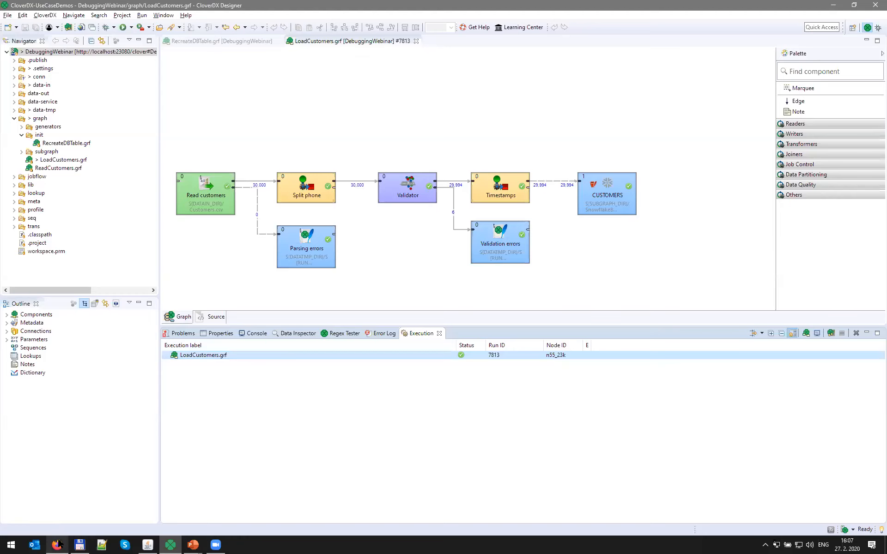
left_click(88, 499)
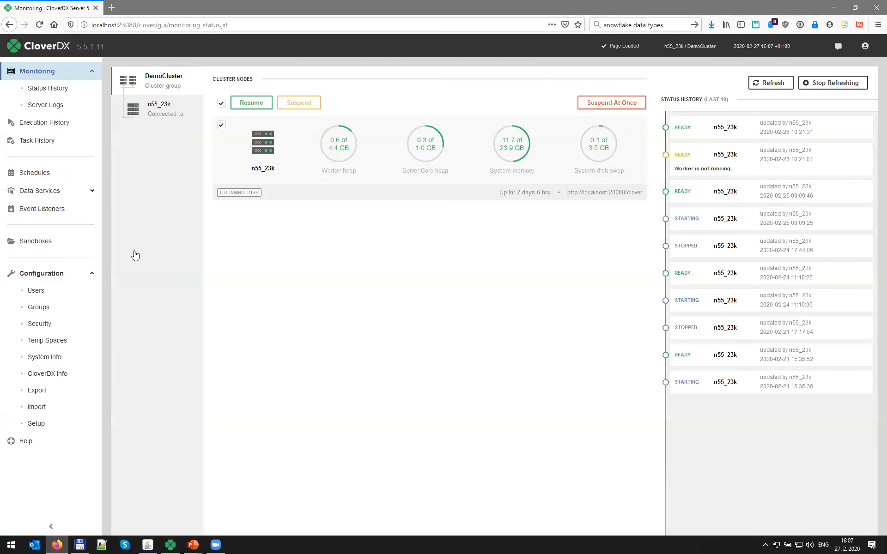
left_click(52, 125)
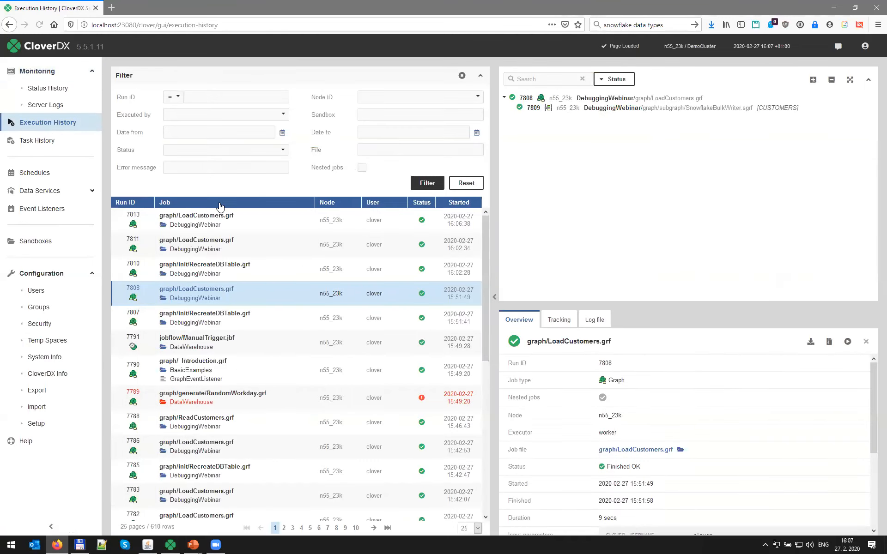
- Examine the overview and tracking details of LoadCustomers run 7813, and the tracking details of run 7811
left_click(224, 222)
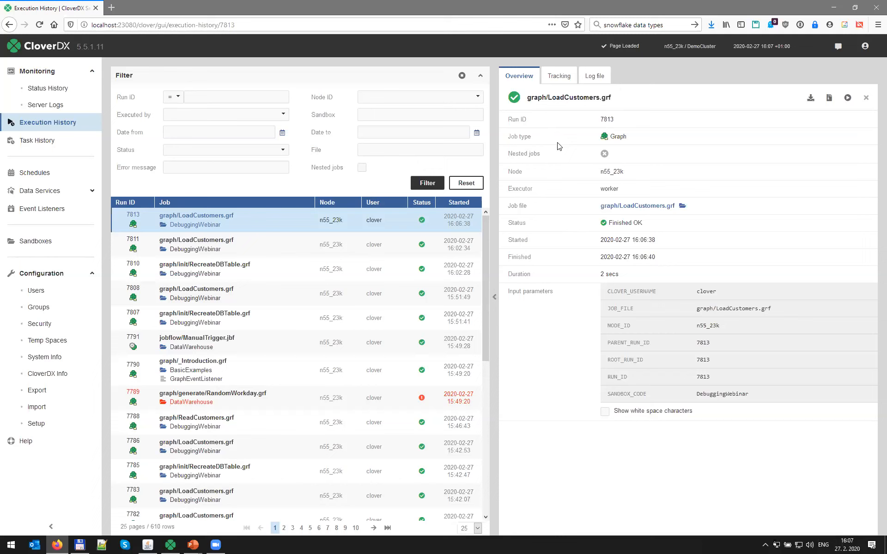
left_click(558, 76)
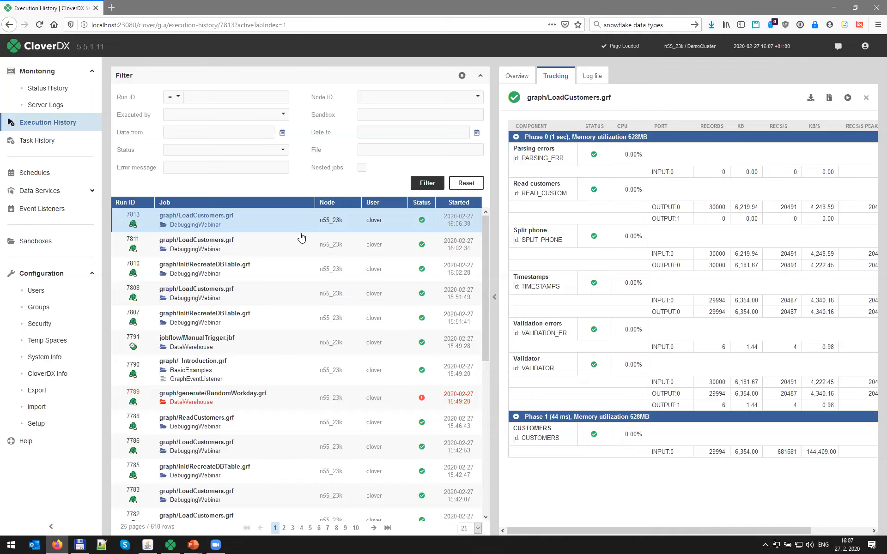
left_click(276, 244)
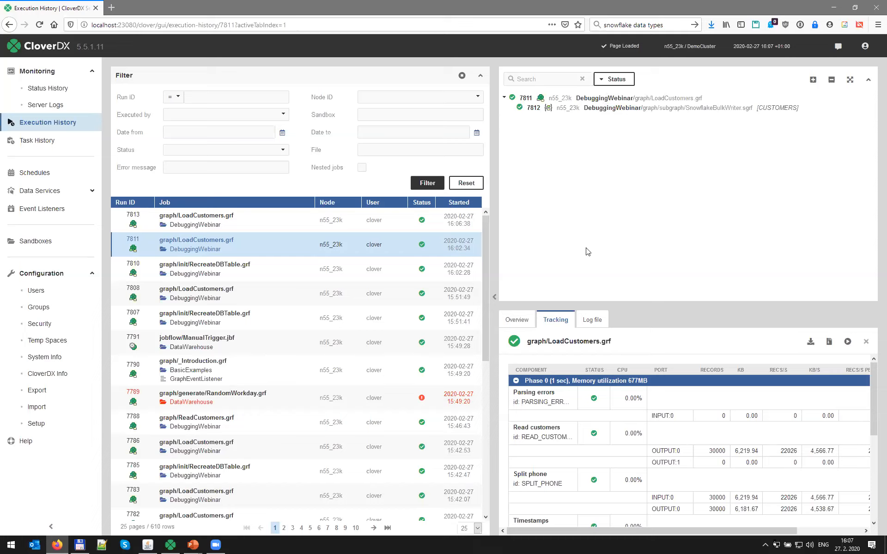
- Show the tracking of nested run 7812, and in CloverDX Designer connect to finished job 7811 of the DebuggingWebinar project
left_click(593, 109)
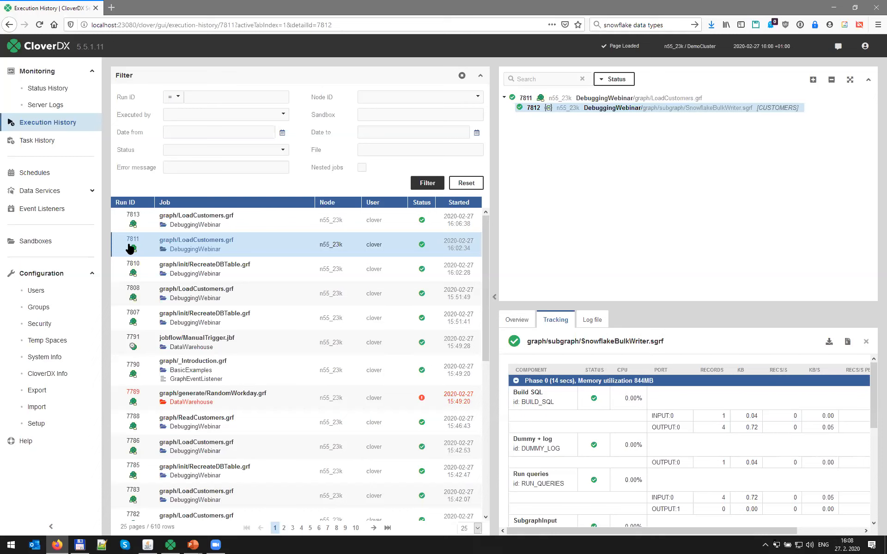
left_click(170, 544)
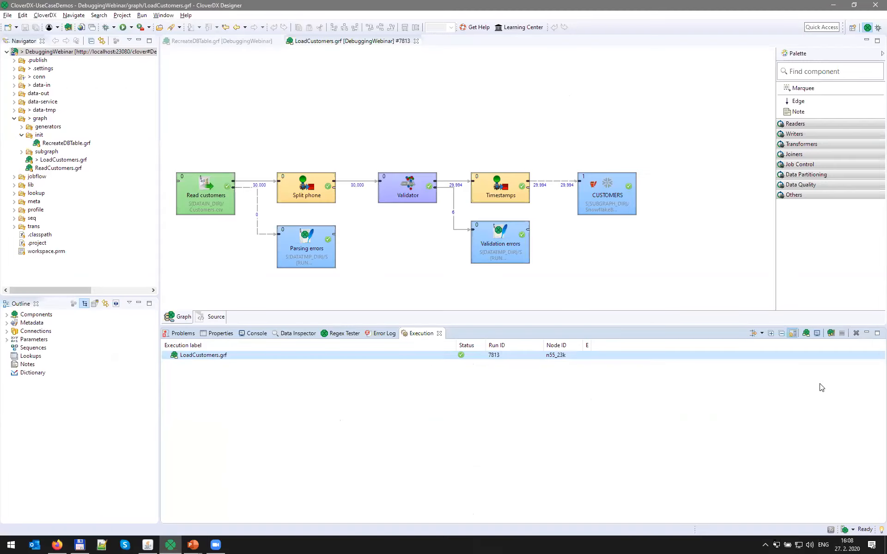
left_click(830, 333)
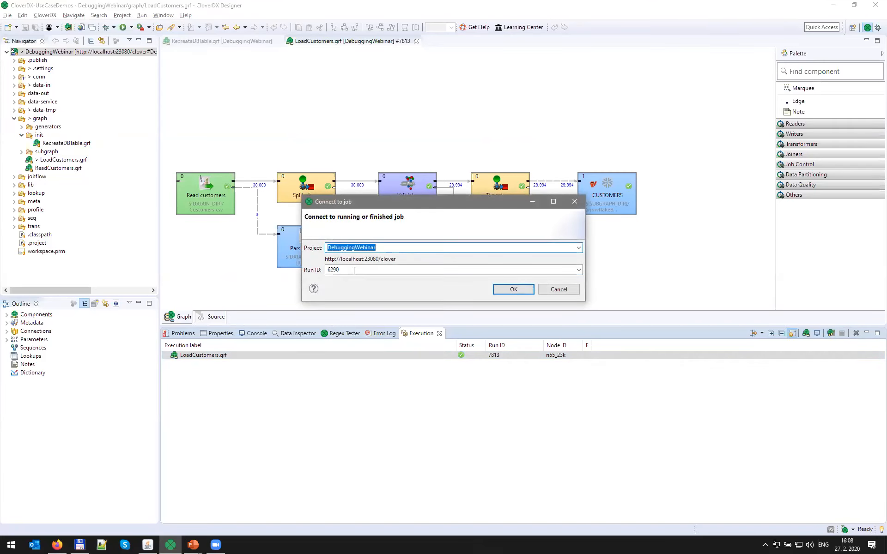
double_click(354, 271)
type("7811")
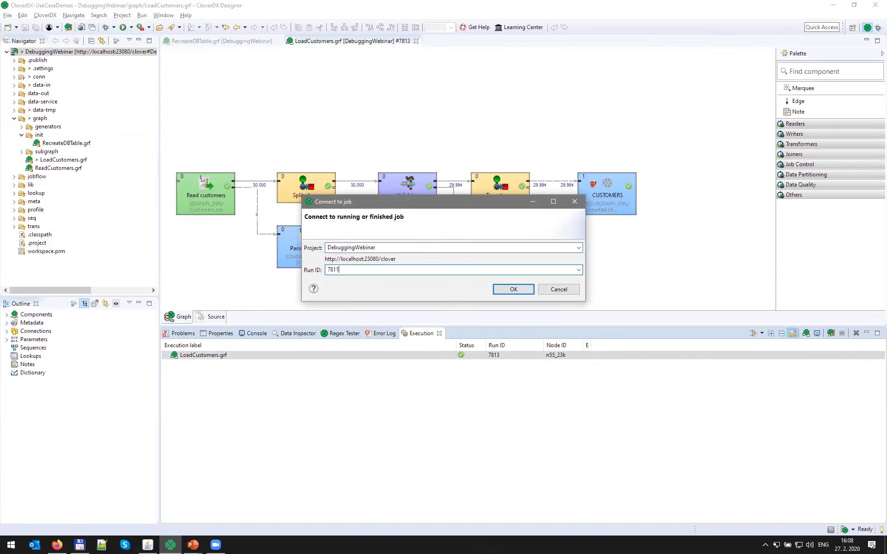
left_click(514, 290)
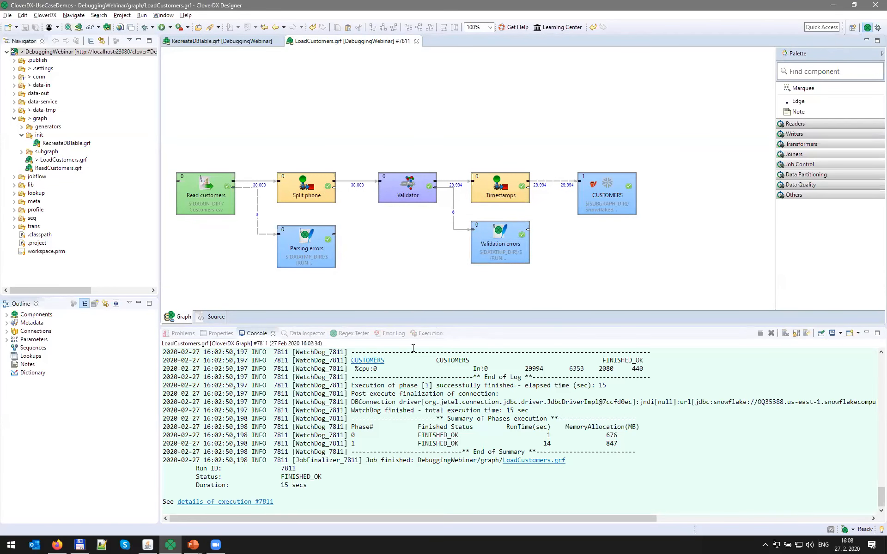
- Open the executed CUSTOMERS subgraph (SnowflakeBulkWriter.sgrf) from the execution list, and return to the LoadCustomers graph
left_click(427, 333)
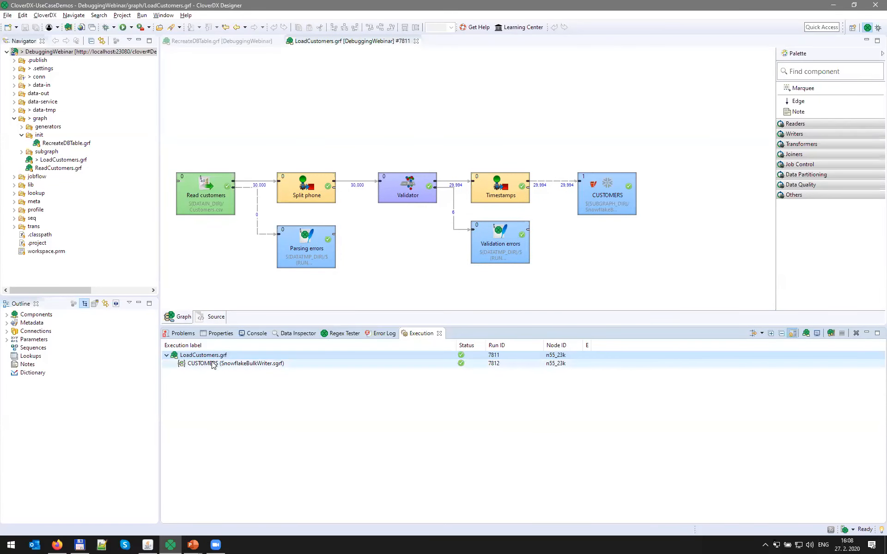
double_click(212, 364)
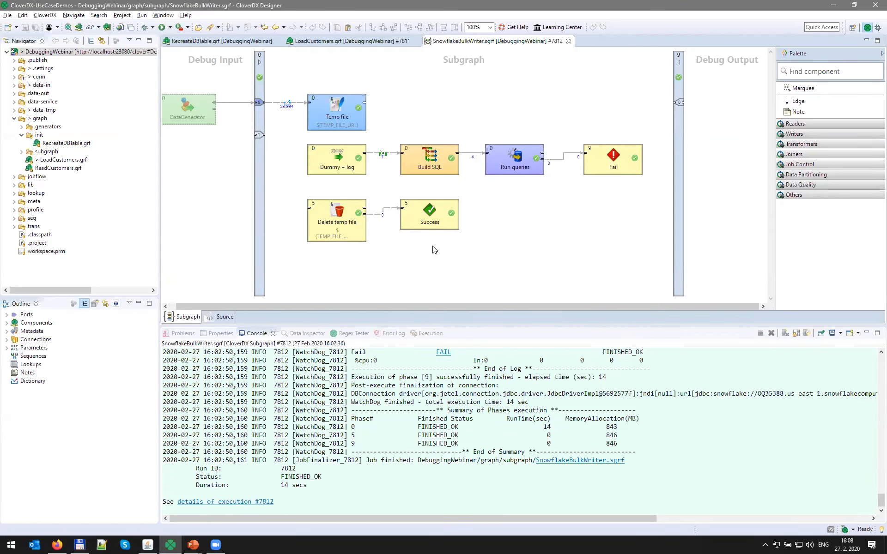
left_click(329, 43)
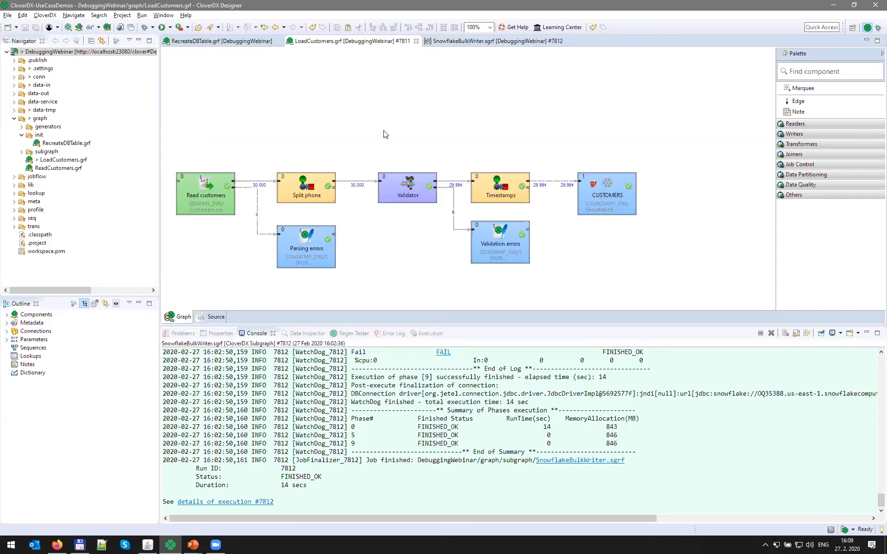
- Open the Timestamps component's transformation and inspect the mappings of the timestamp_created and timestamp_updated output fields
left_click(498, 187)
double_click(498, 187)
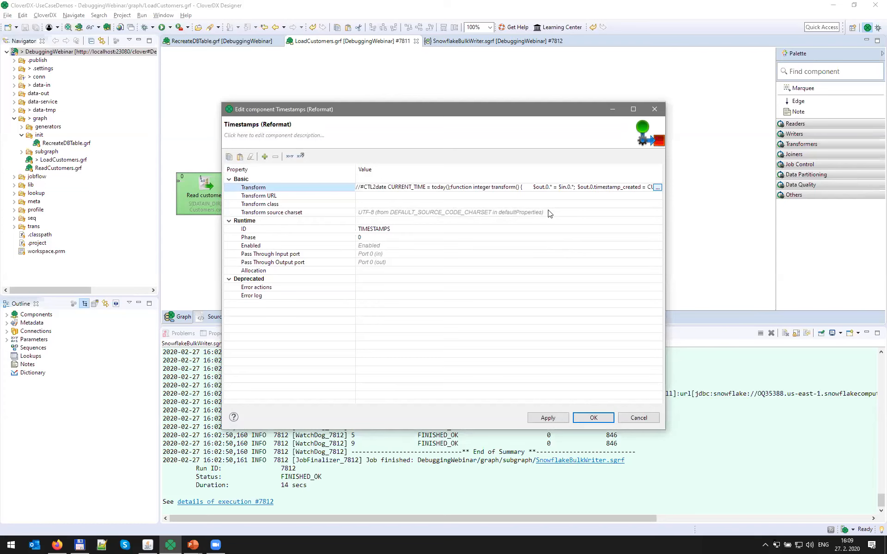
double_click(508, 187)
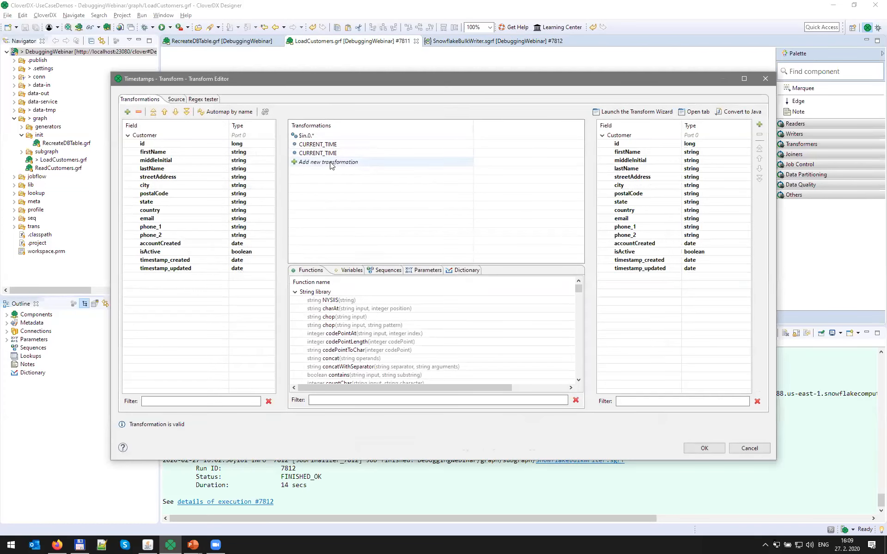
left_click(613, 263)
left_click(612, 270)
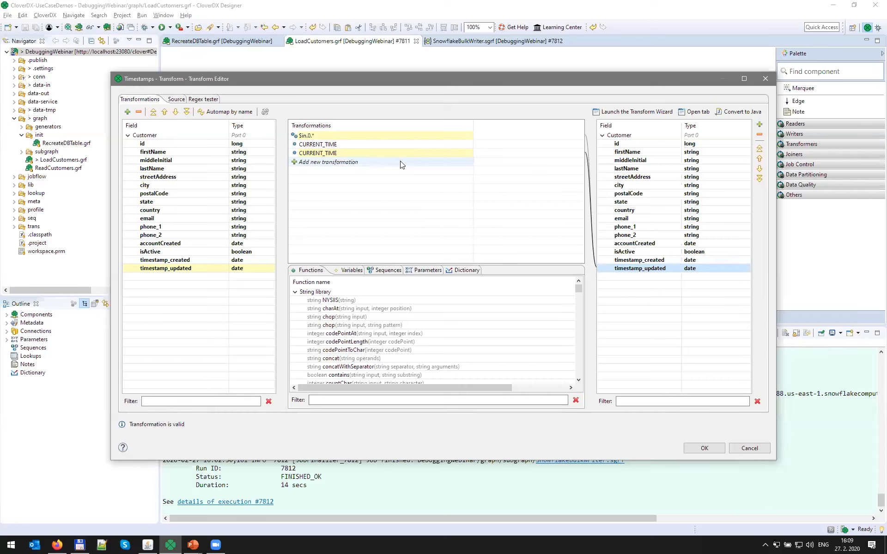
- Set a breakpoint on line 6 of the Timestamps source code, at the timestamp_created assignment, and confirm the component's settings
left_click(176, 100)
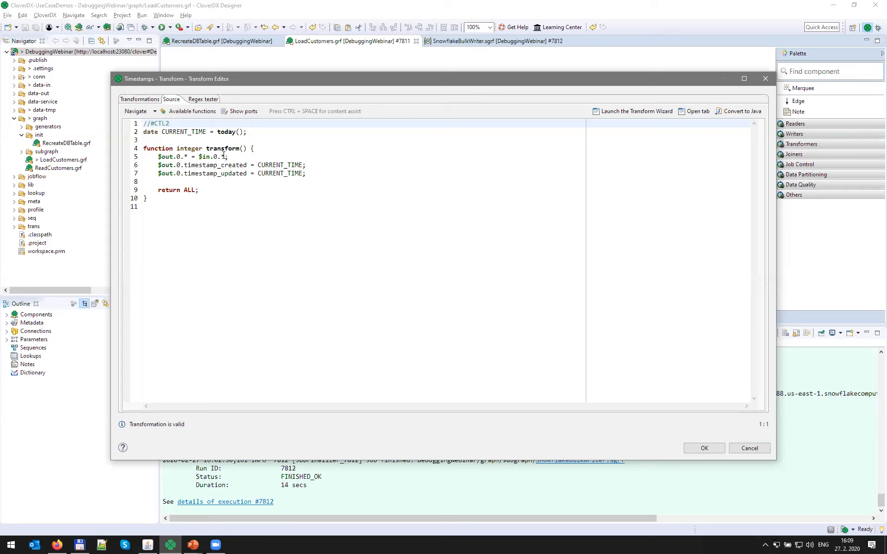
double_click(128, 166)
left_click(703, 447)
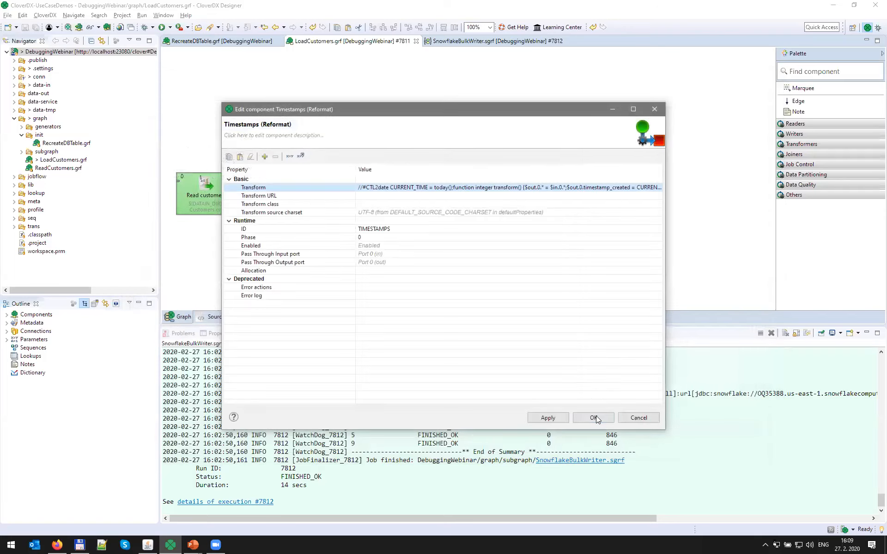
left_click(594, 417)
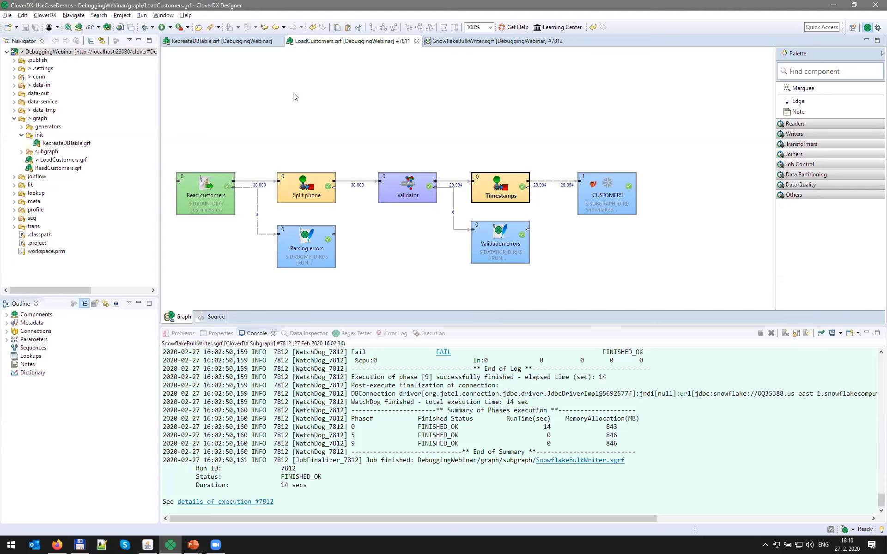
- Start the LoadCustomers graph in debug mode and inspect the CURRENT_TIME variable and the $in.0 record at the breakpoint
left_click(145, 29)
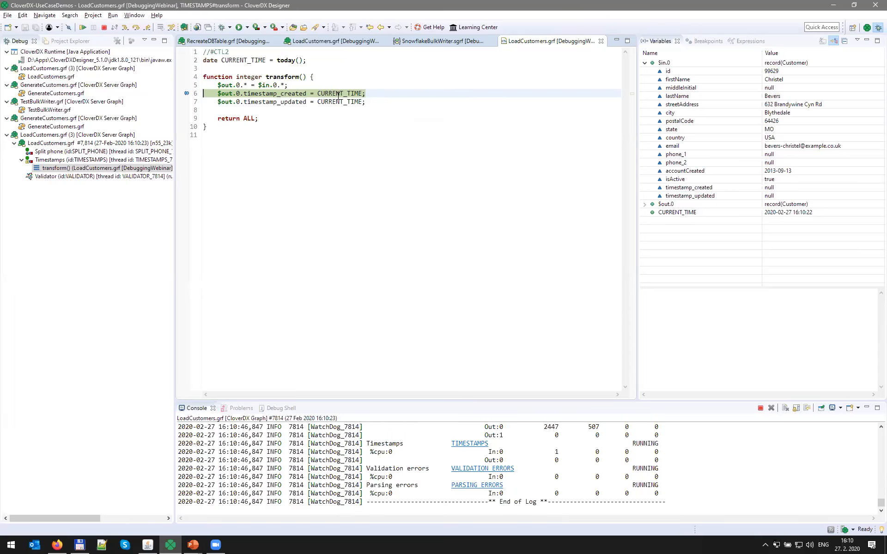
mouse_move(331, 91)
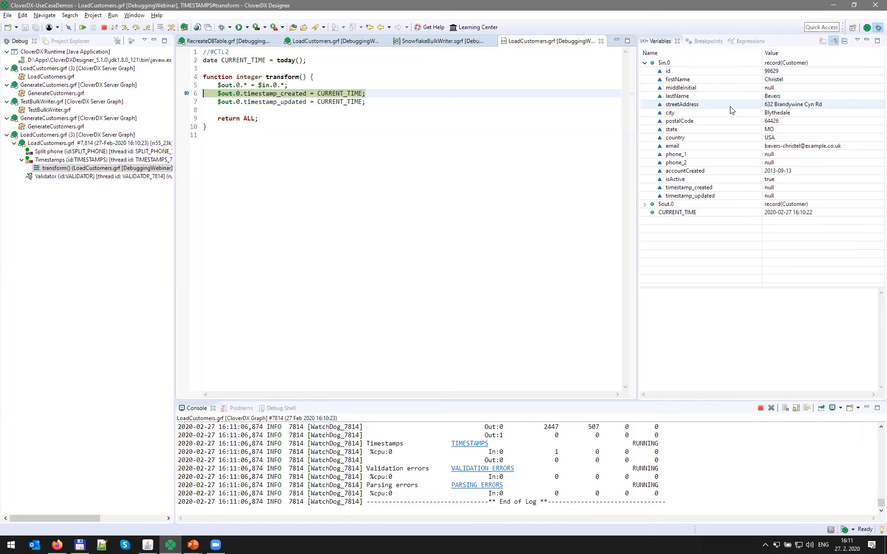
left_click(691, 61)
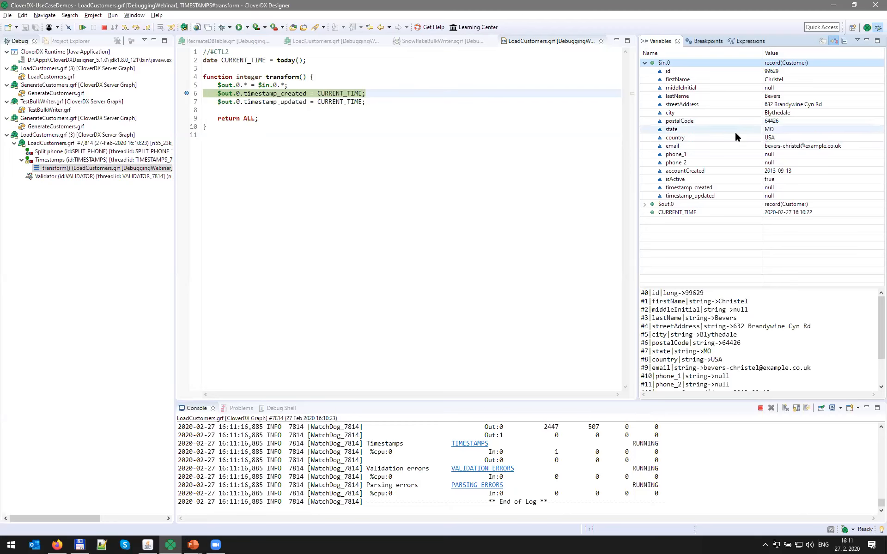
- Add the watch expression lowerCase($in.0.state) to the debug session
left_click(748, 42)
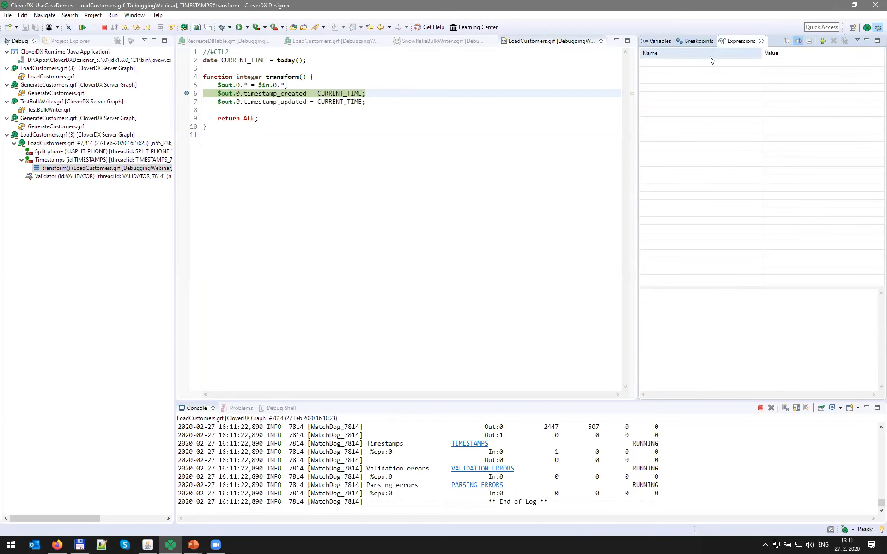
left_click(689, 64)
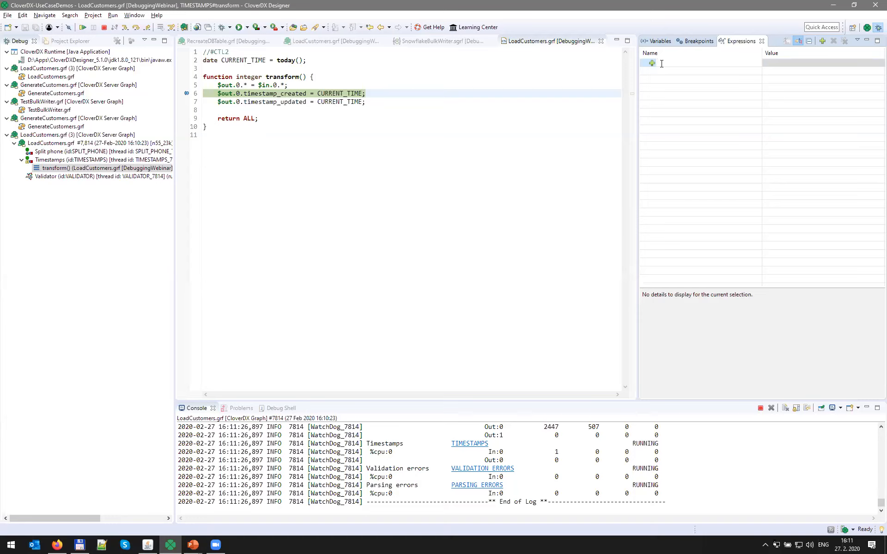
type("lowerCase($in.0.state)")
key("Return")
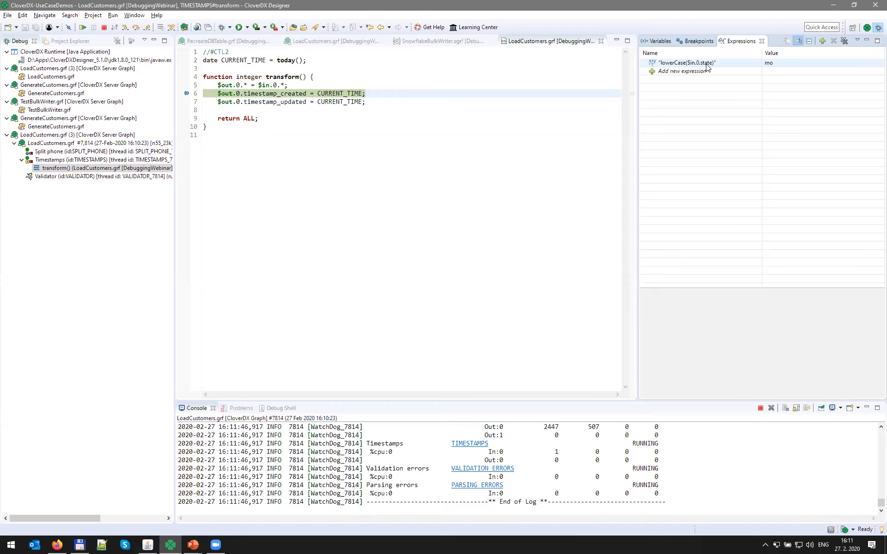
- Show the variables again and step over the Timestamps transform line by line to the return statement of the next record
left_click(663, 41)
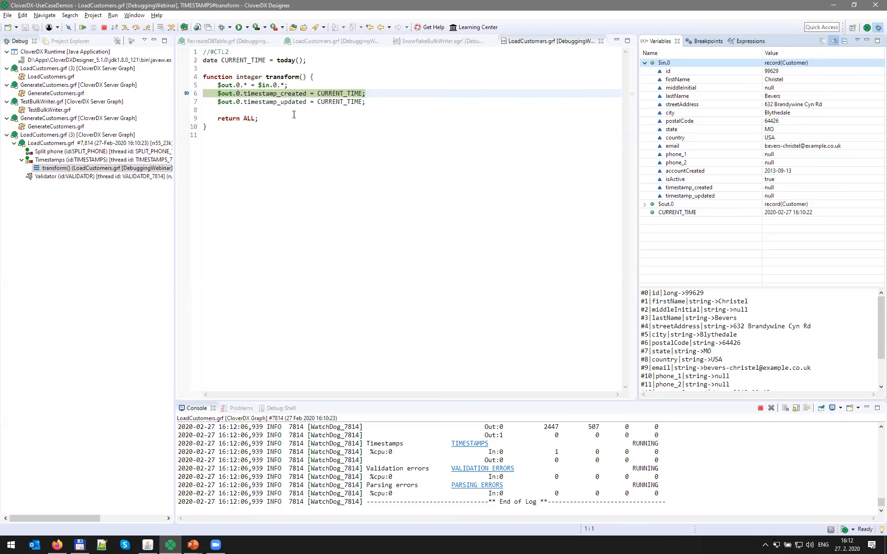
left_click(136, 27)
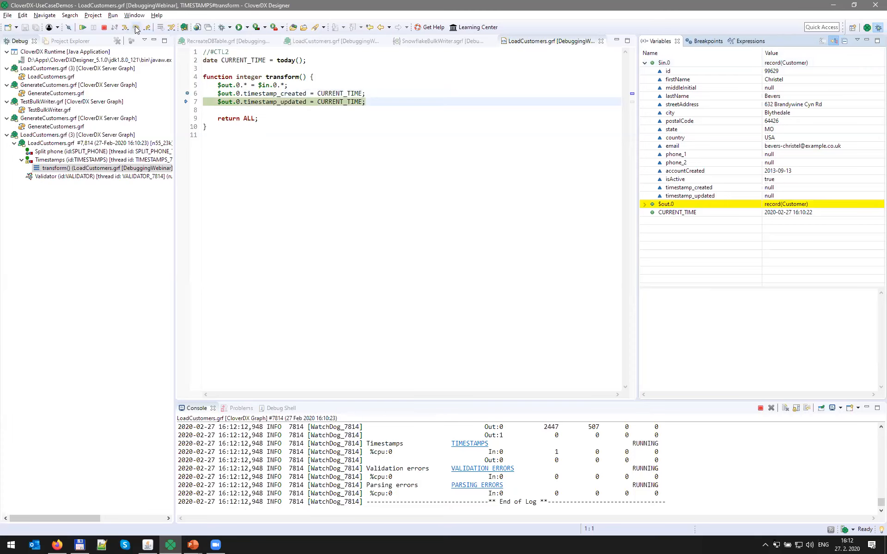
left_click(136, 28)
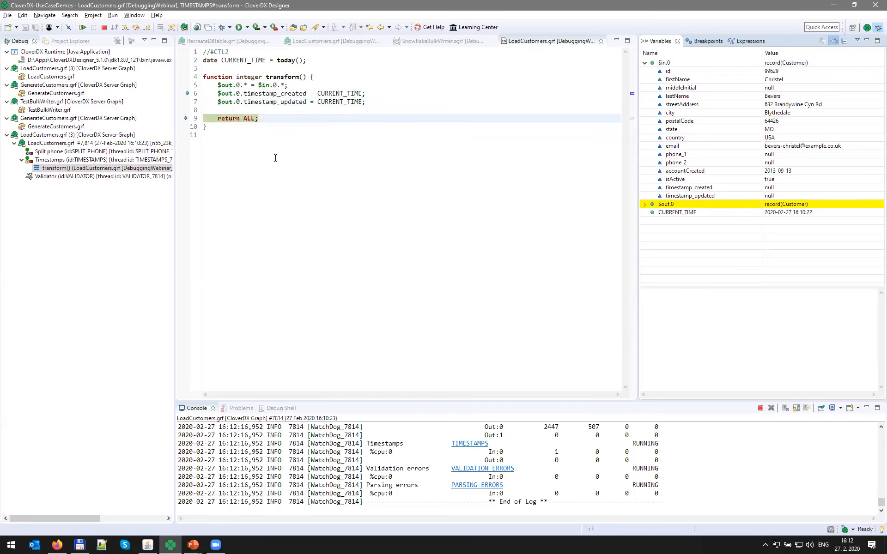
key("F6")
key("F6")
key("F6")
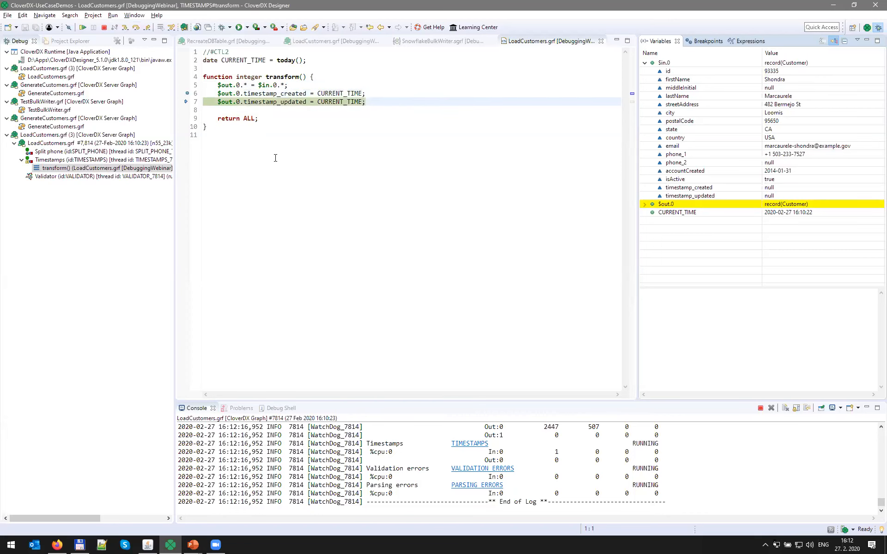
key("F6")
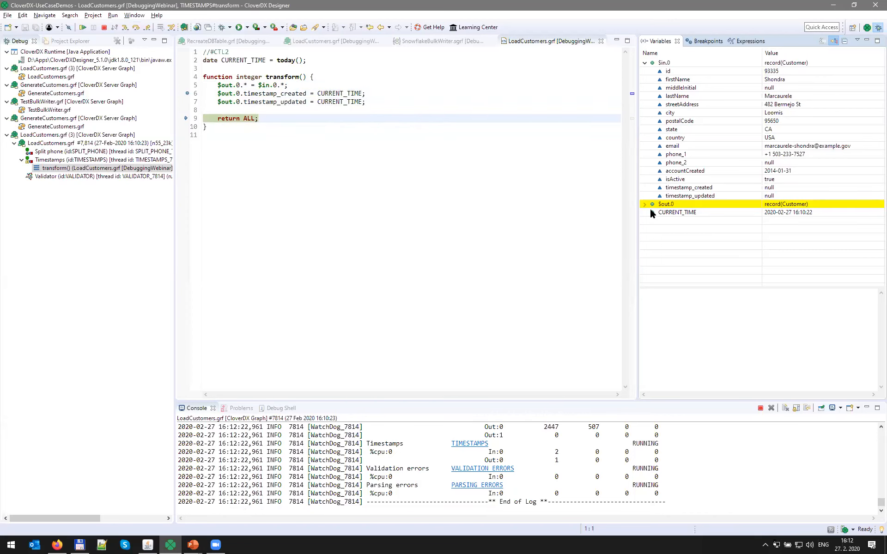
- Expand the $out.0 record, enlarge the variable list, and examine the output field values including timestamp_created and timestamp_updated
left_click(645, 204)
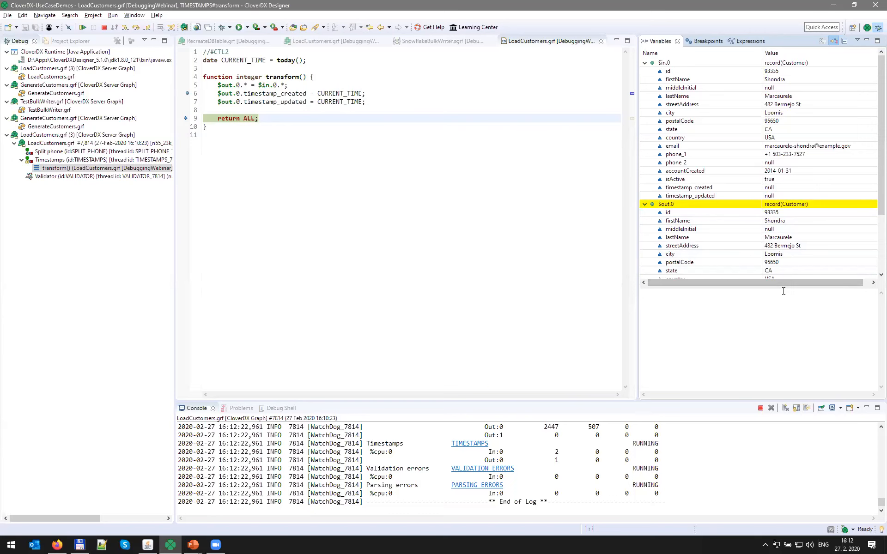
left_click_drag(780, 290, 785, 342)
scroll(741, 325, "down", 1)
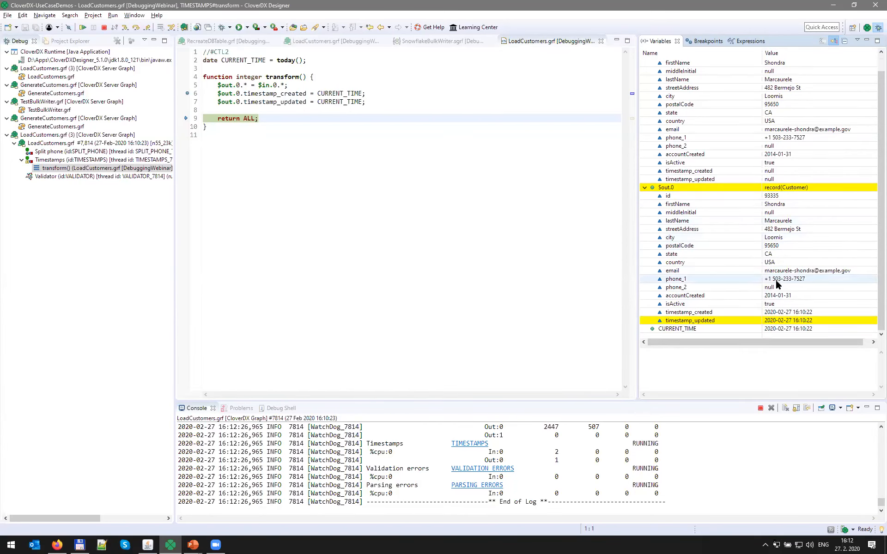
left_click(740, 322)
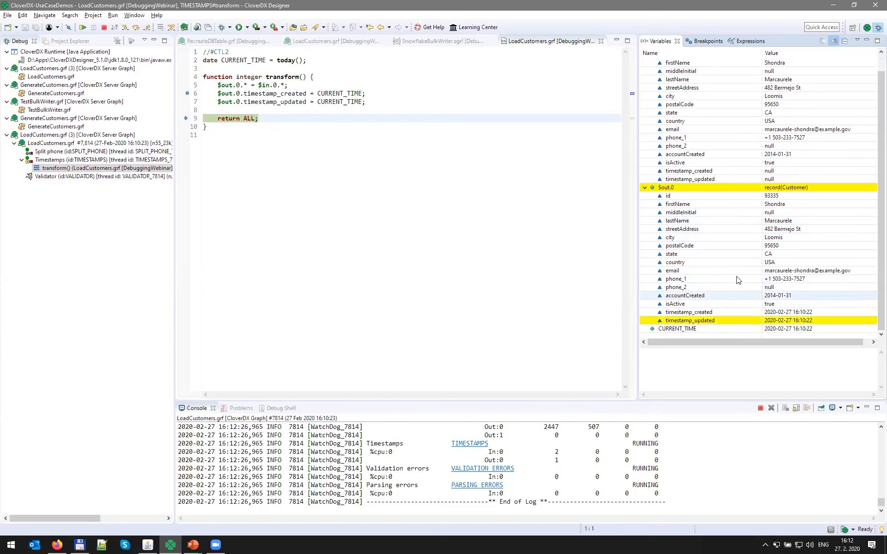
left_click(715, 189)
left_click(697, 322, "ctrl")
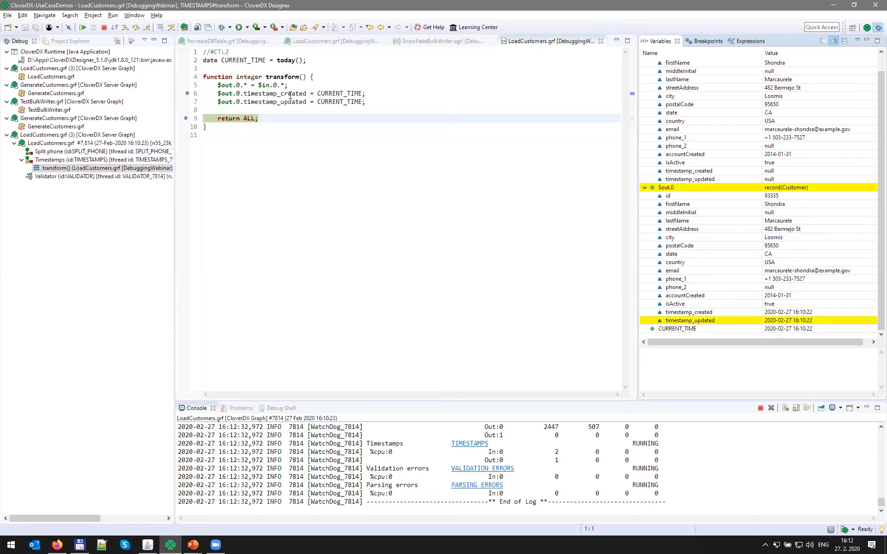
- Step over into the following customer record and through its timestamp assignments to the return statement on line 9
key("F6")
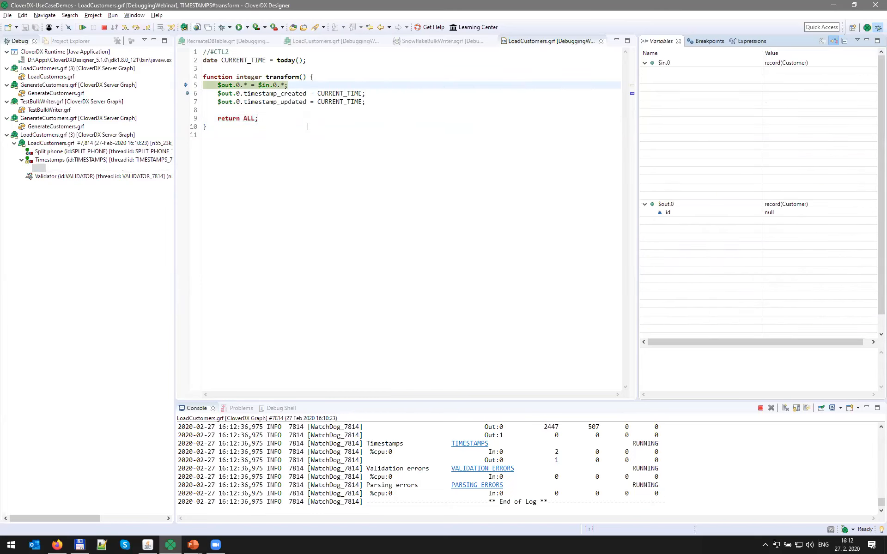
key("F6")
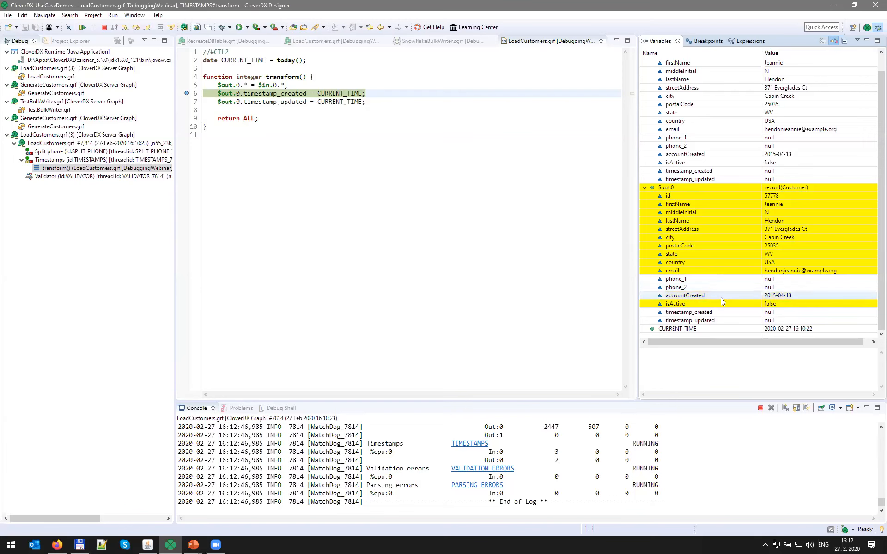
key("F6")
key("F6")
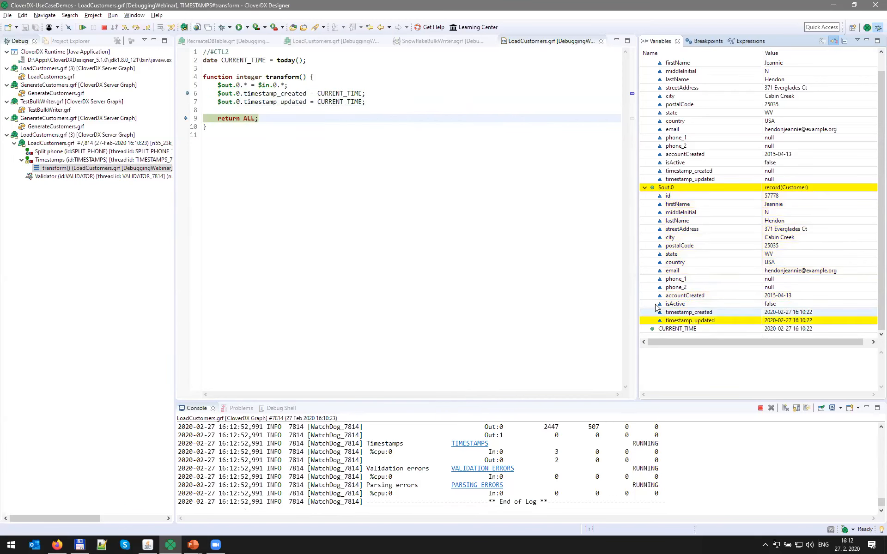
- Remove the breakpoint from line 6 of the Timestamps transform and resume the debug run
double_click(188, 96)
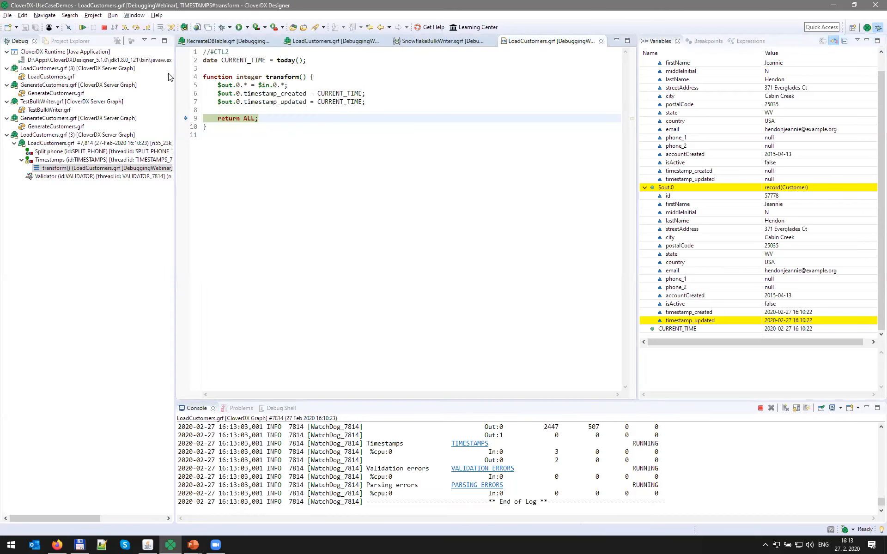
left_click(83, 27)
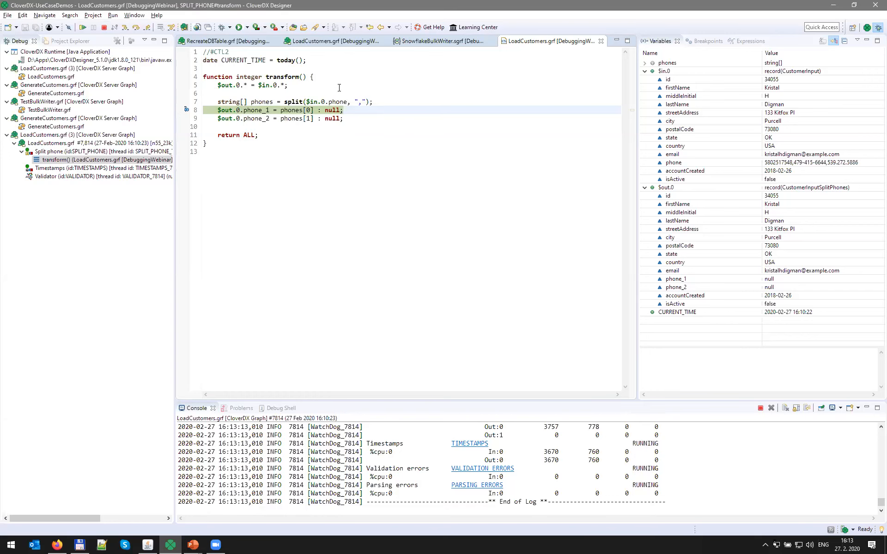
- Terminate the LoadCustomers debug run at the Split phone breakpoint and go back to the LoadCustomers graph
left_click(106, 28)
left_click(336, 42)
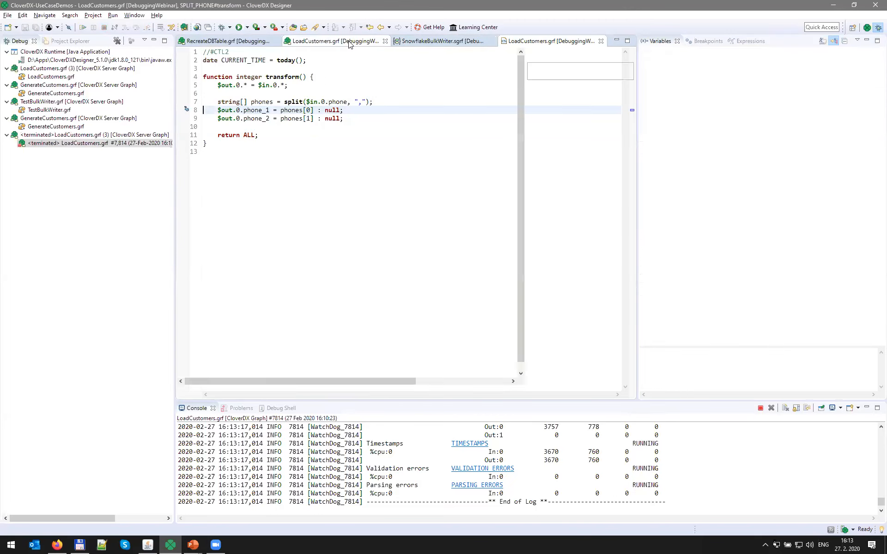
- Open the Split phone component's transform source and bring up the properties of the breakpoint on line 8
left_click(867, 29)
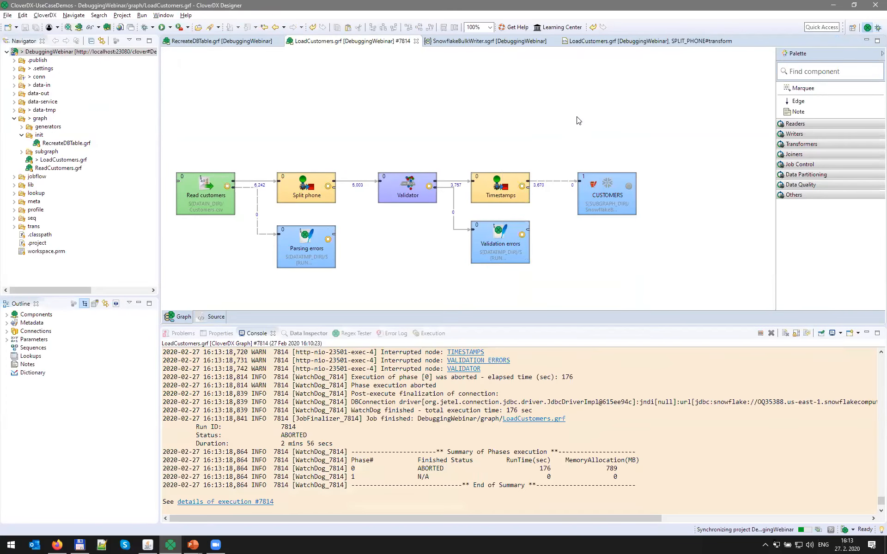
double_click(319, 183)
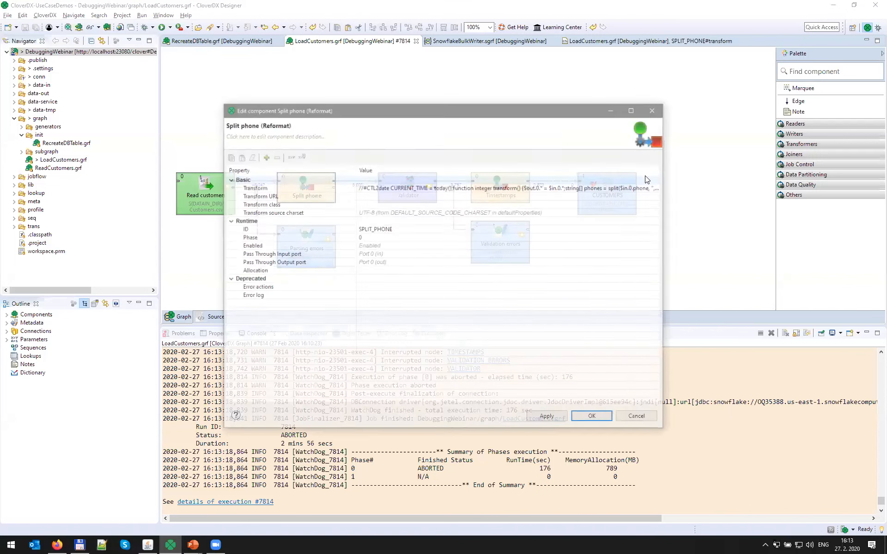
left_click(659, 188)
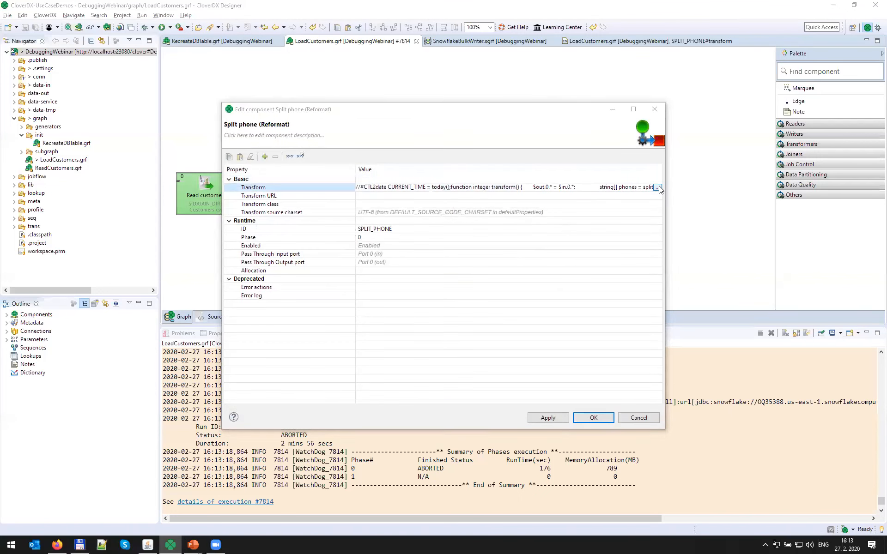
double_click(341, 183)
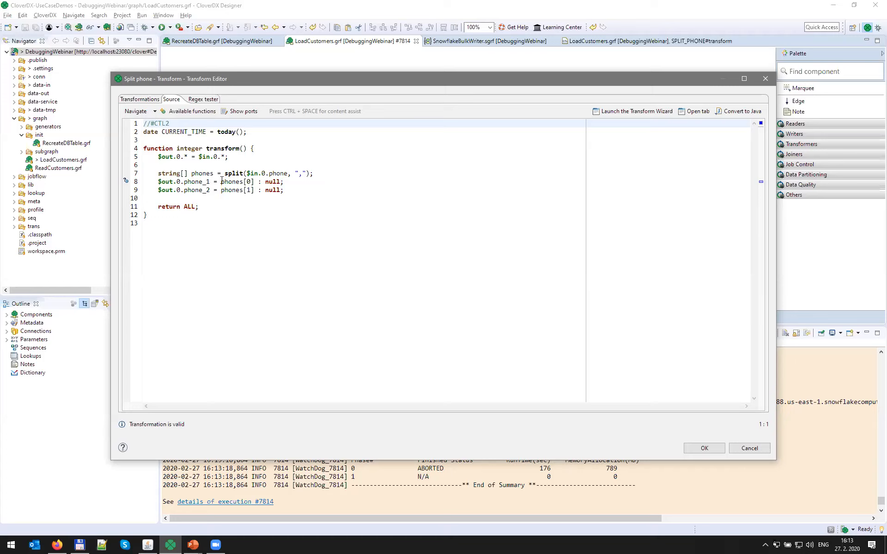
right_click(126, 184)
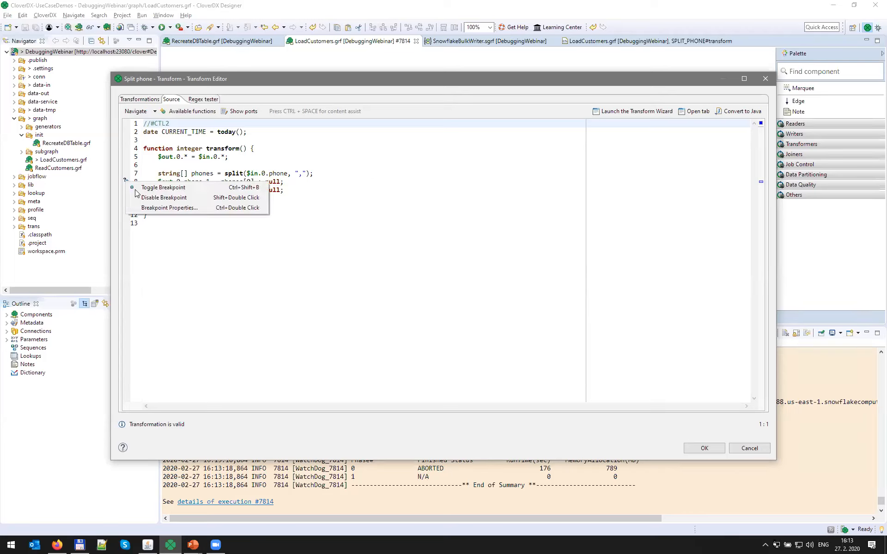
left_click(155, 208)
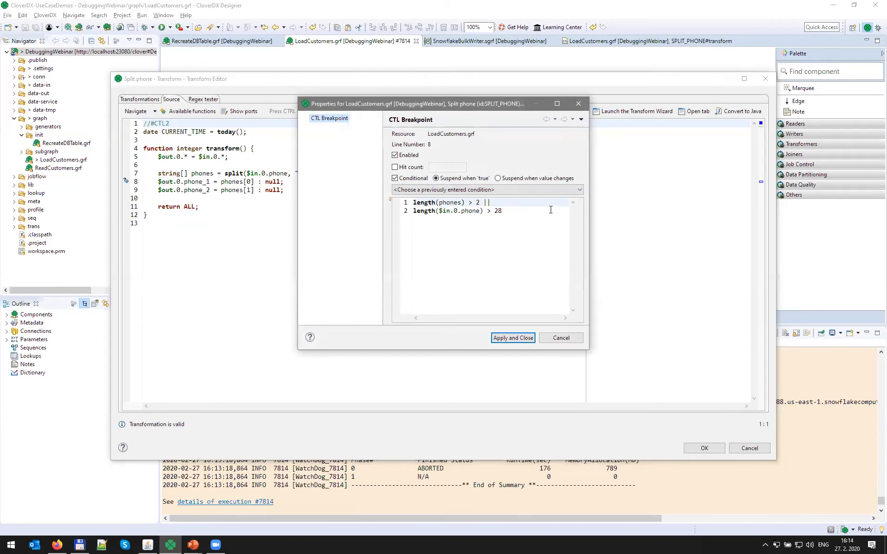
- Examine the breakpoint condition length(phones) > 2 || length($in.0.phone) > 28, keep it, and close the Split phone editors
left_click_drag(525, 218, 412, 202)
left_click(461, 229)
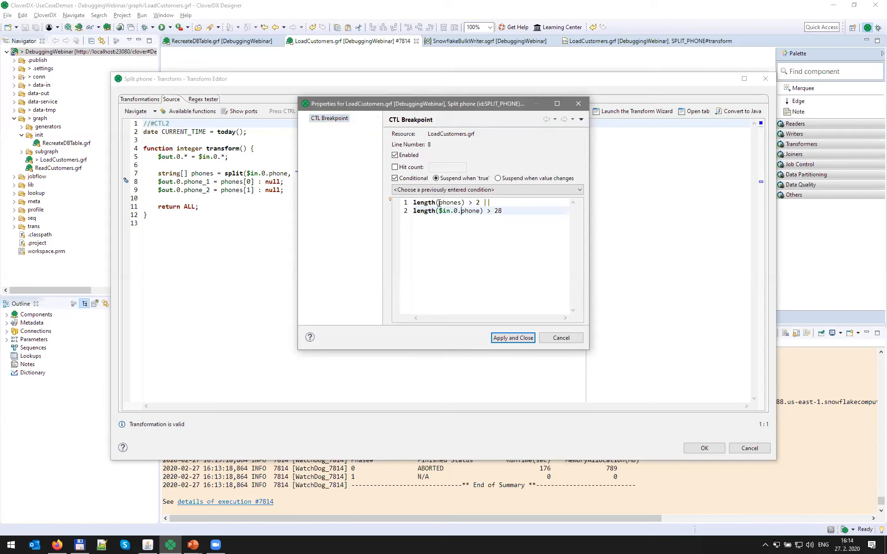
left_click_drag(438, 202, 479, 202)
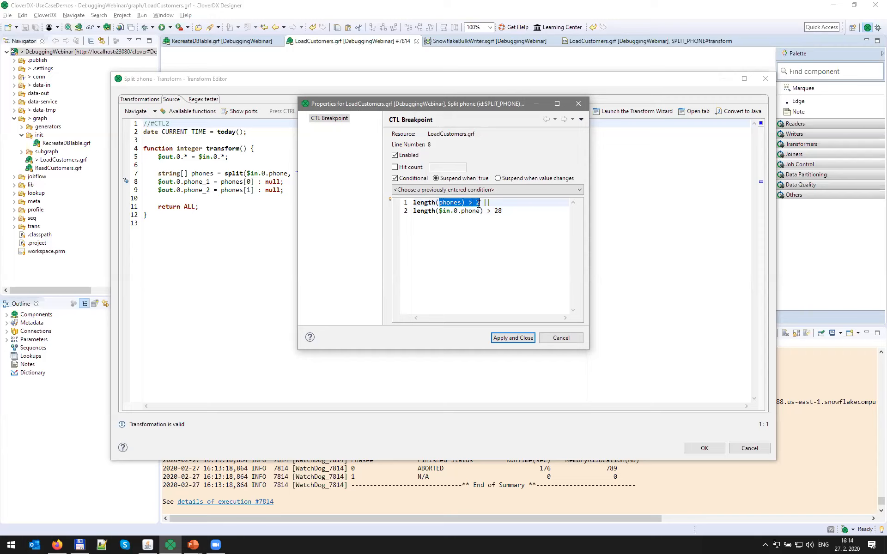
left_click(479, 203)
left_click(507, 212)
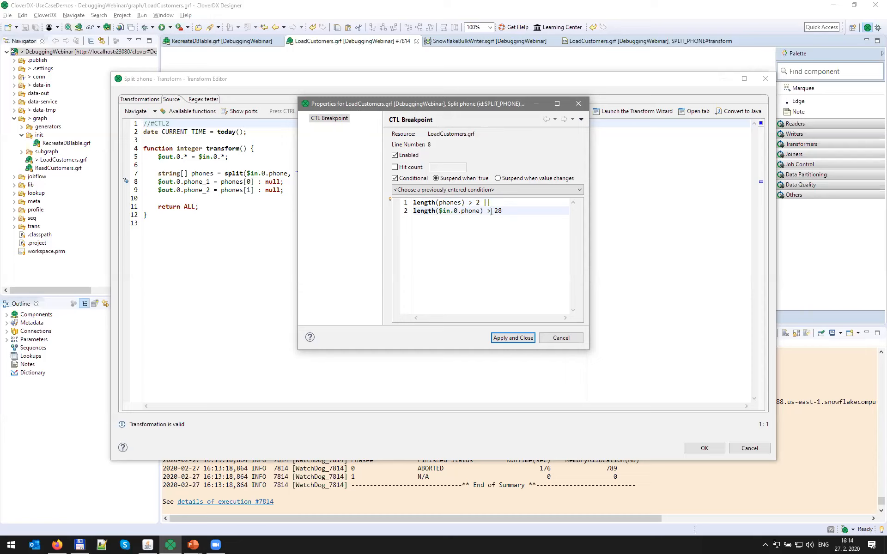
left_click(491, 211)
left_click(513, 337)
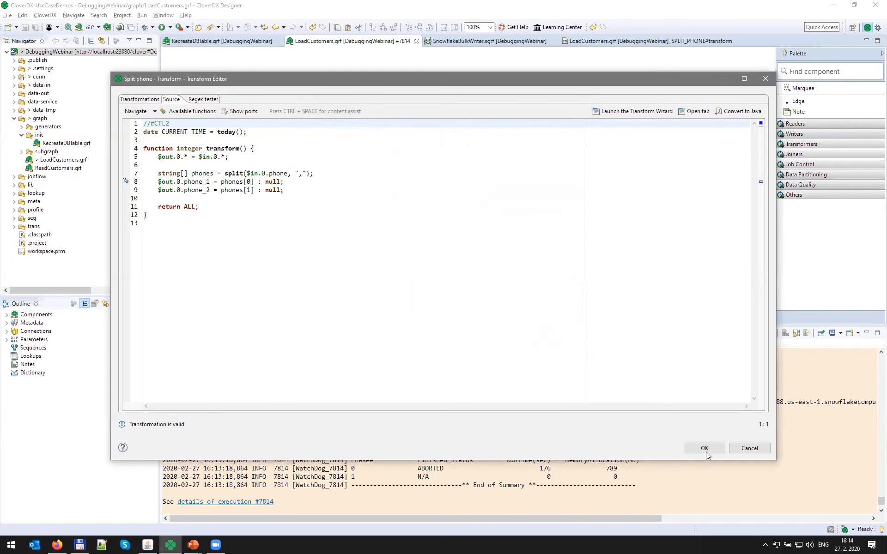
left_click(706, 452)
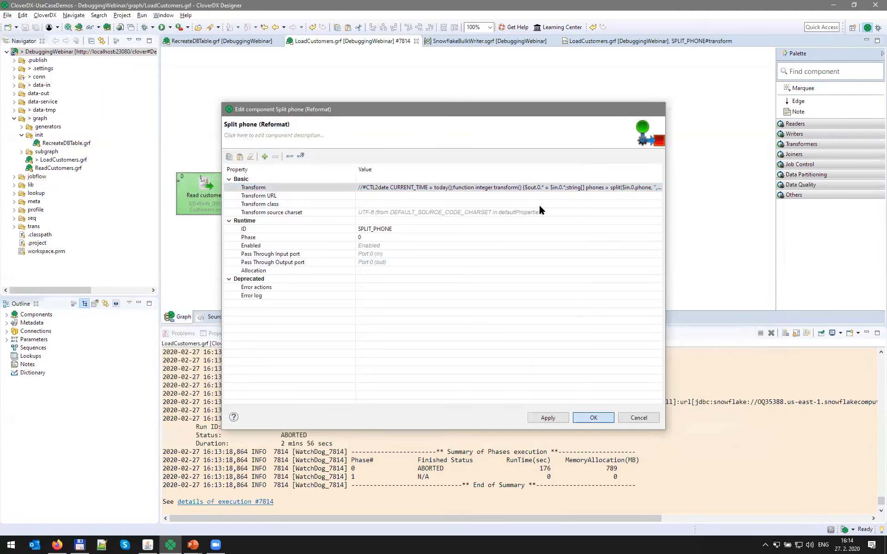
key("Return")
- Start a debug run of LoadCustomers and step over the phone assignments from the line 8 breakpoint into the next record
left_click(106, 24)
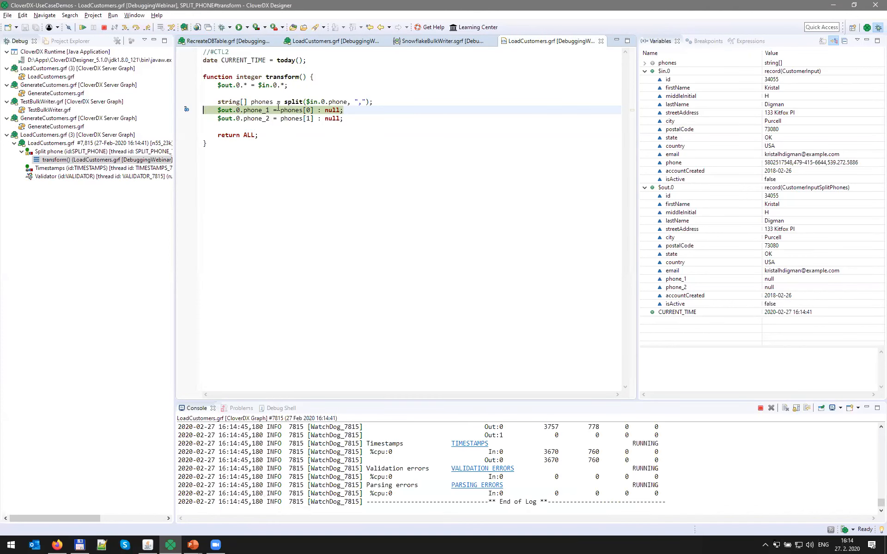
mouse_move(260, 103)
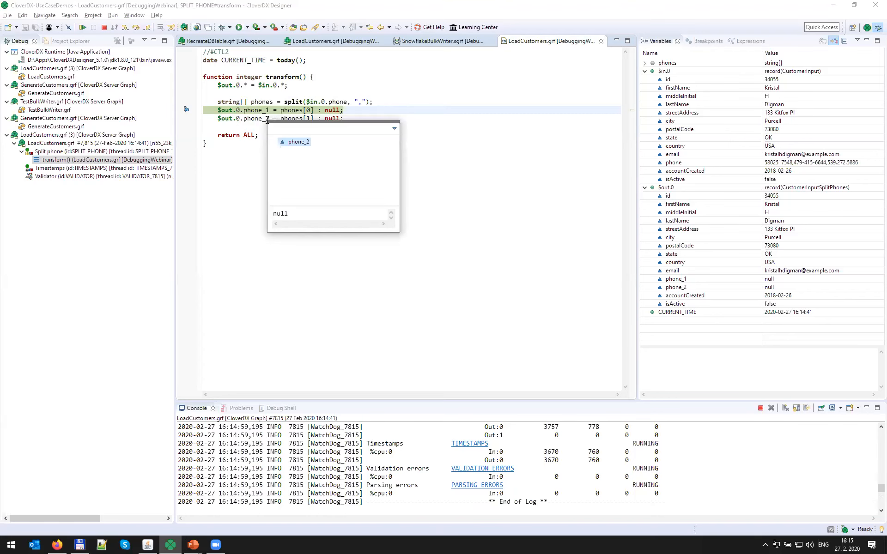
key("F6")
key("F6")
key("F6")
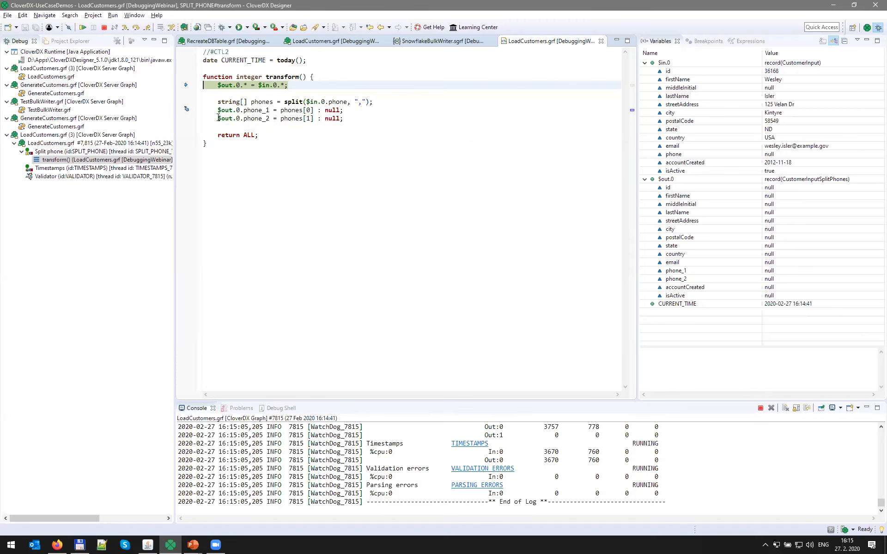
- Resume to the next conditional breakpoint hit, delete the breakpoint on line 8, and let the run continue
left_click(82, 28)
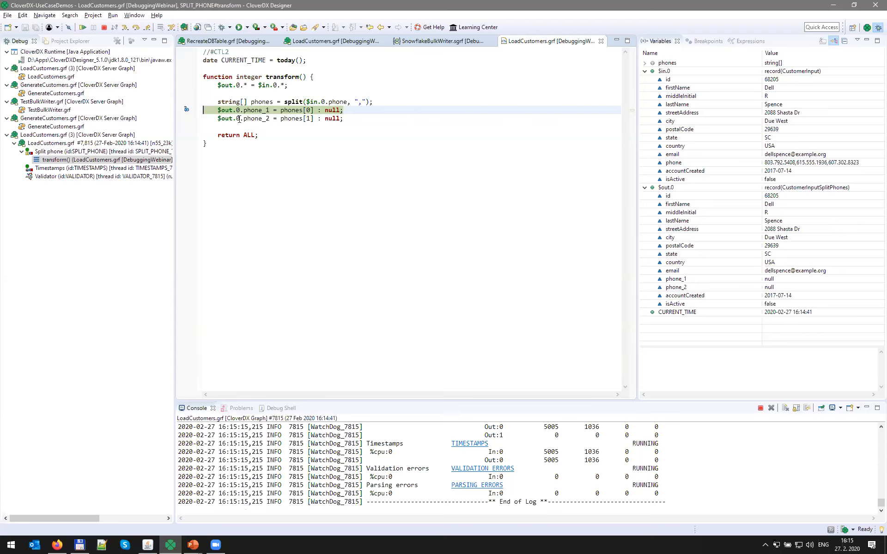
double_click(186, 110)
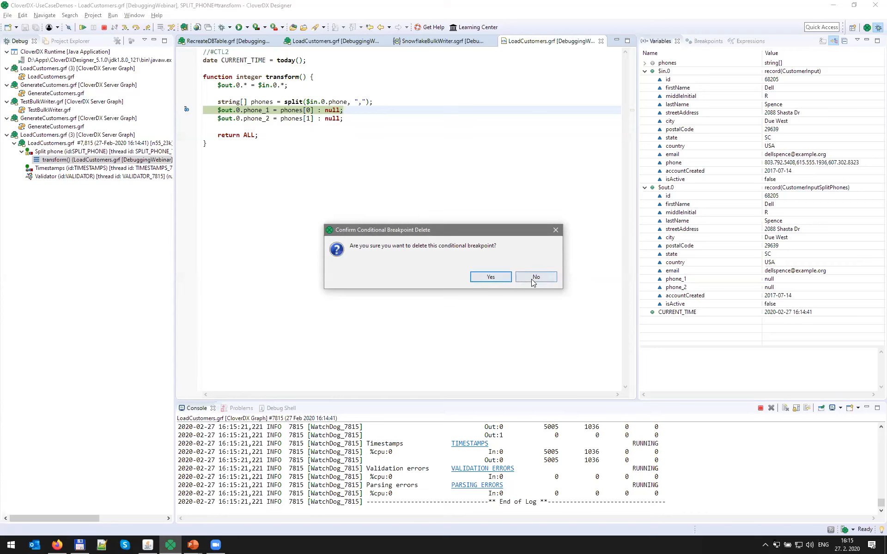
left_click(492, 277)
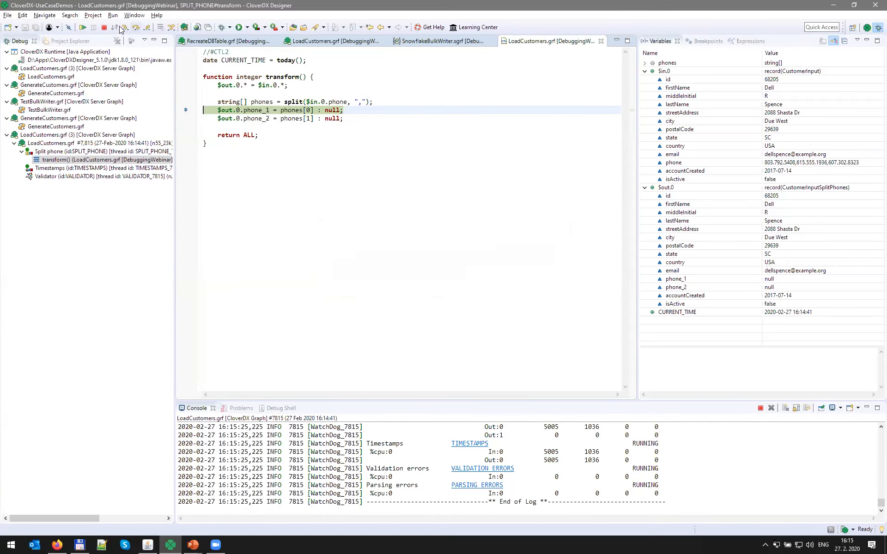
left_click(81, 27)
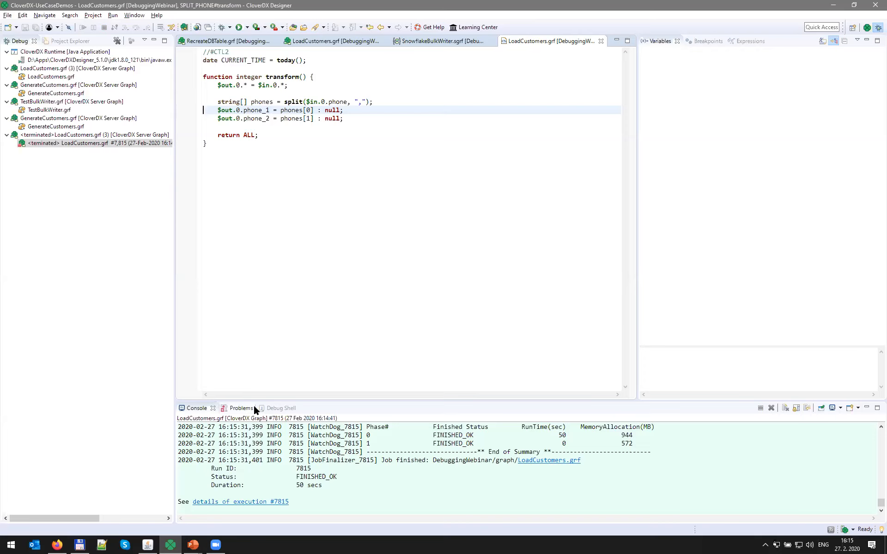
- Return to the LoadCustomers graph in the CloverDX perspective and view its record counts with no component selected
left_click(329, 40)
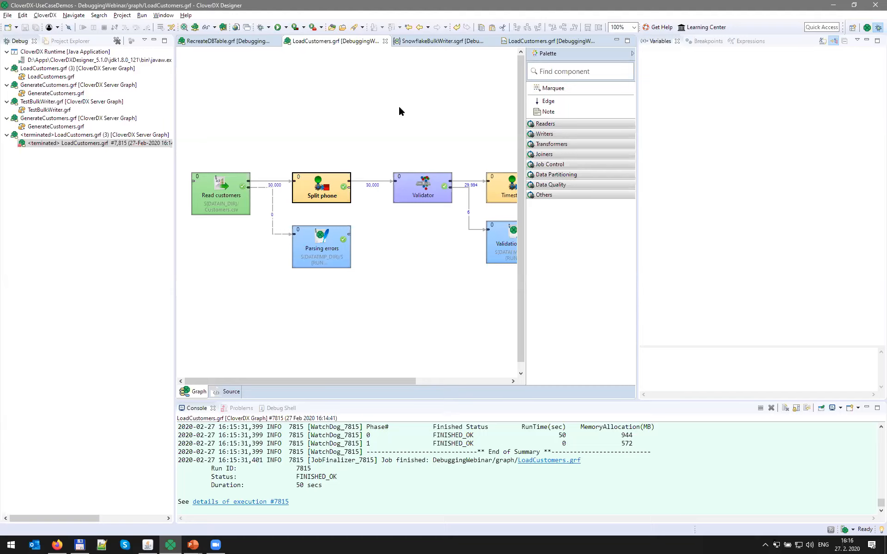
left_click(867, 29)
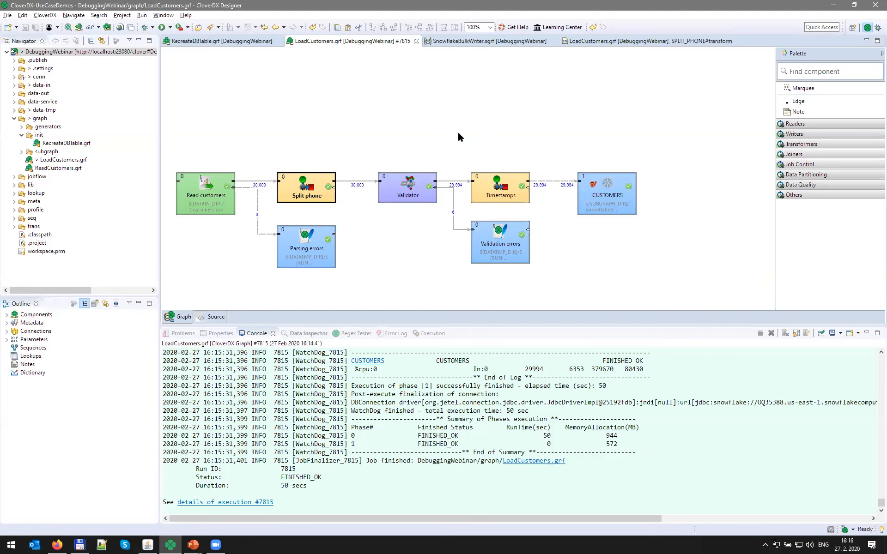
left_click(363, 108)
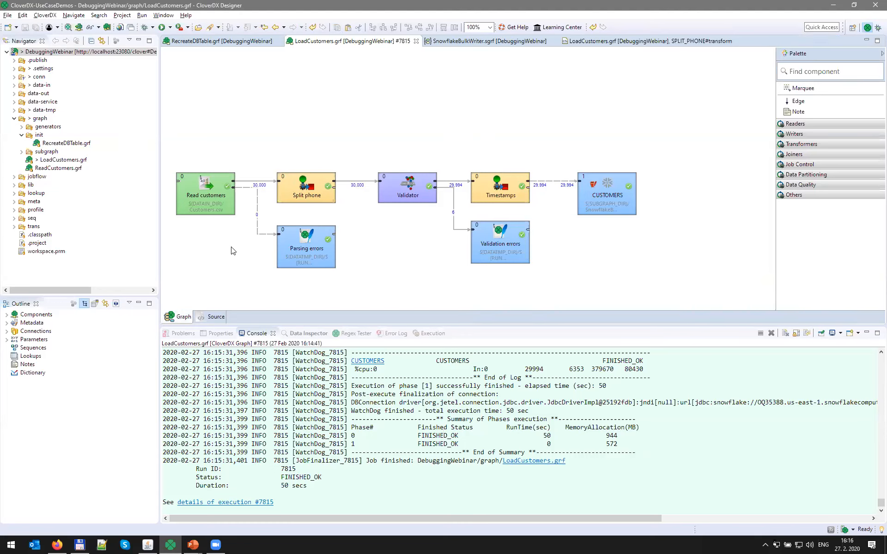
- Switch to CloverDX Server in Firefox and filter the execution history by the Aborted and Error statuses
left_click(57, 545)
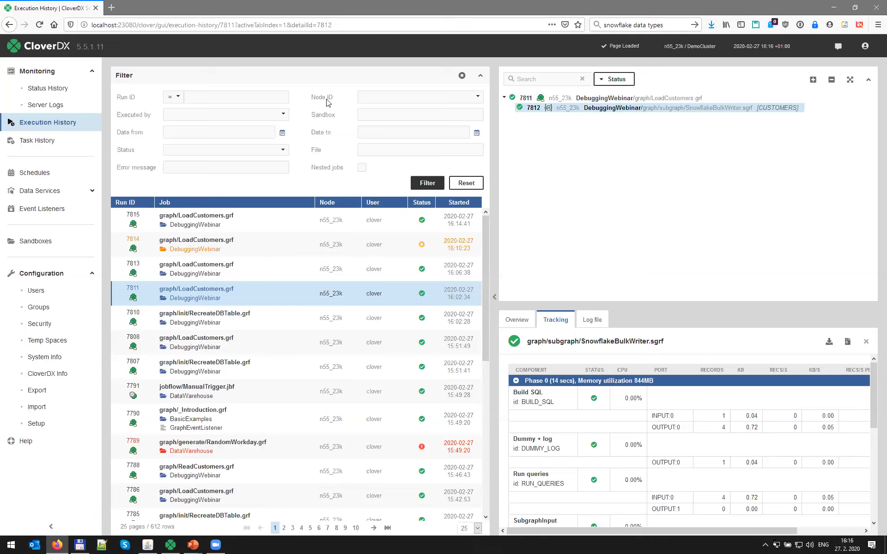
left_click(282, 150)
left_click(170, 194)
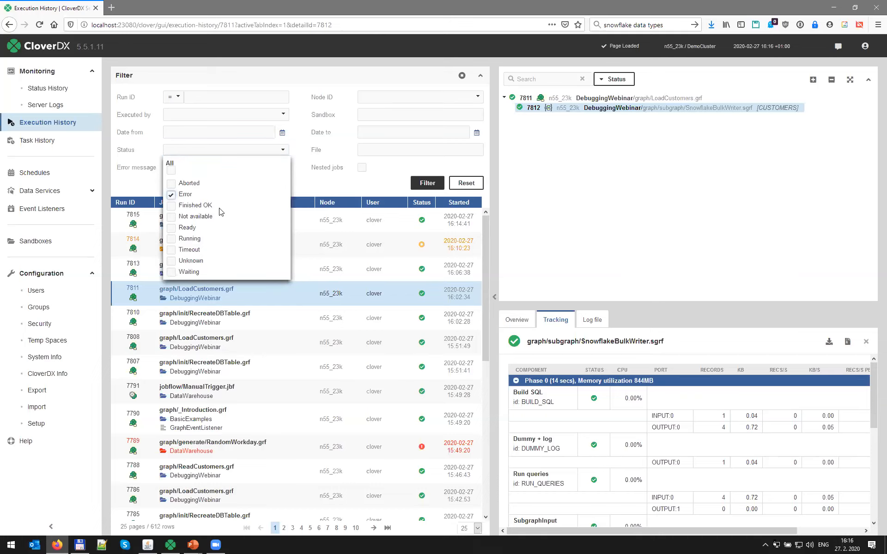
left_click(172, 184)
left_click(410, 183)
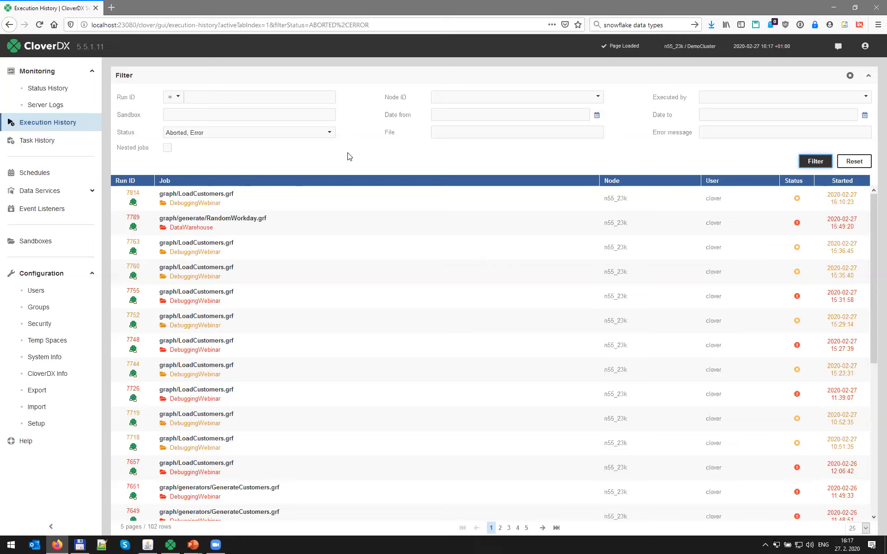
- Reset the execution history filter and switch back to the LoadCustomers graph in CloverDX Designer
left_click(859, 168)
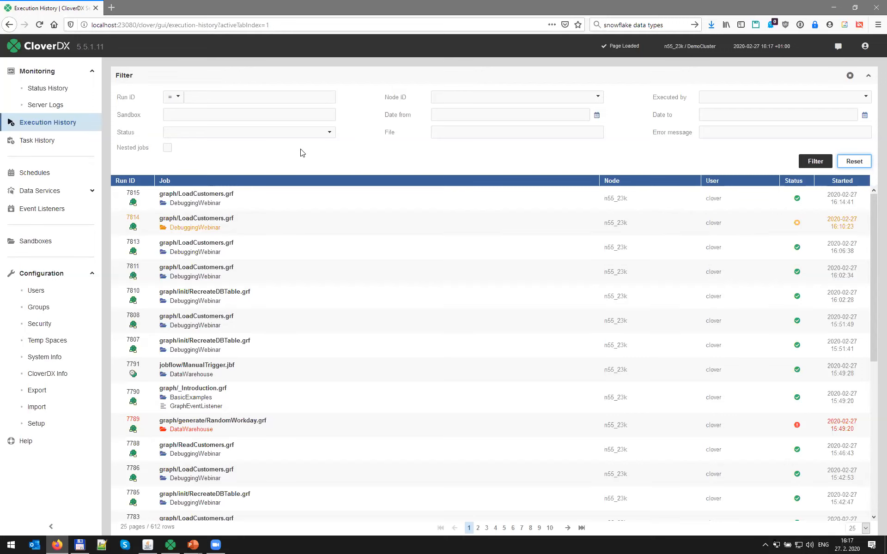
left_click(170, 544)
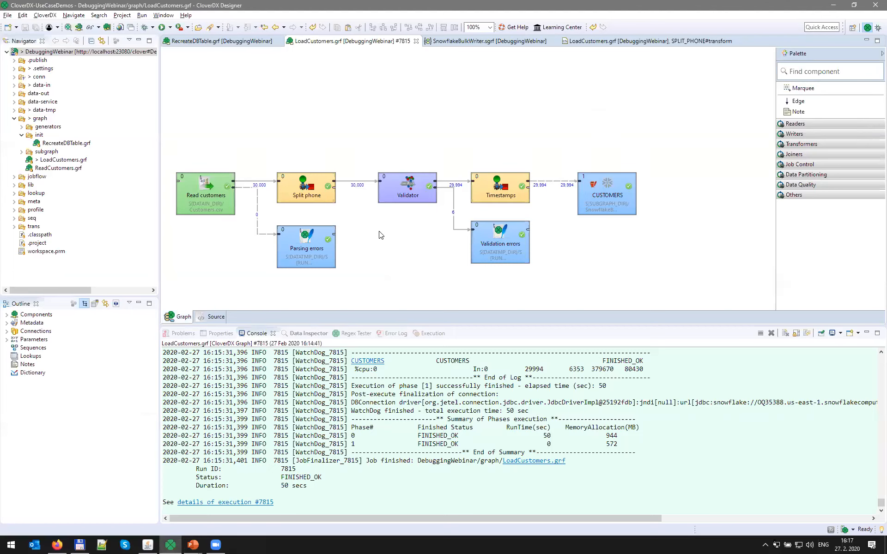